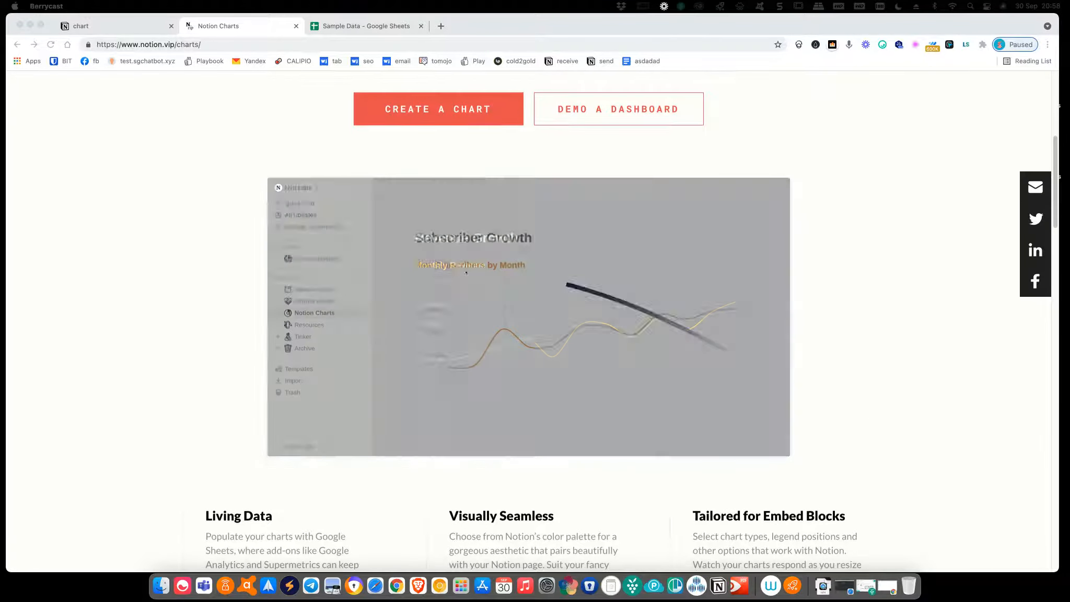
# Scroll the Notion Charts homepage back up to the Create a Chart section and sample charts
pyautogui.scroll(2, 410, 270)
pyautogui.scroll(2, 409, 271)
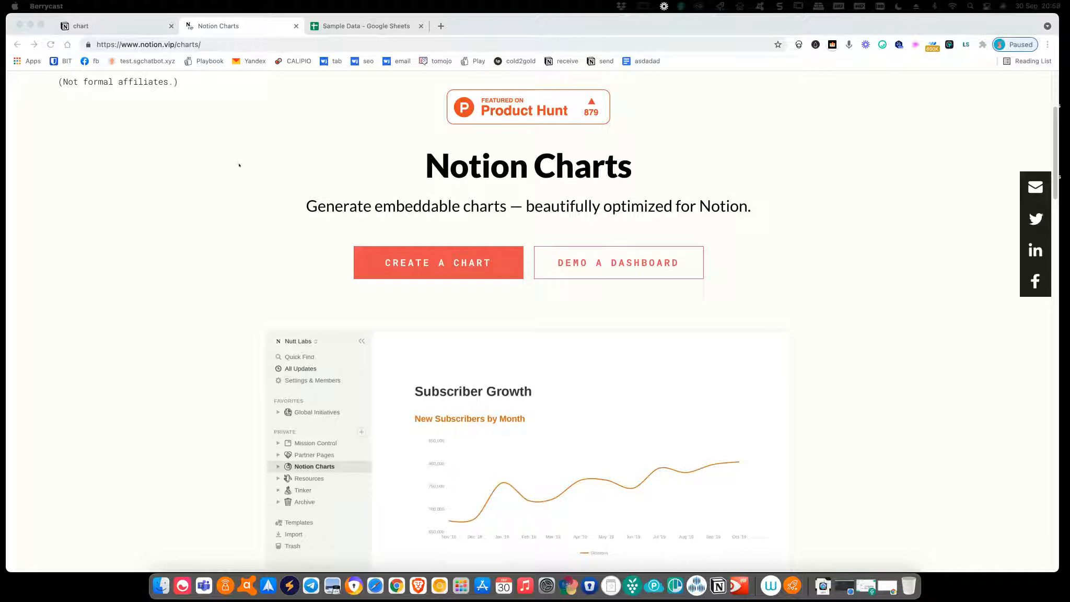
pyautogui.scroll(-3, 259, 165)
pyautogui.scroll(-1, 260, 167)
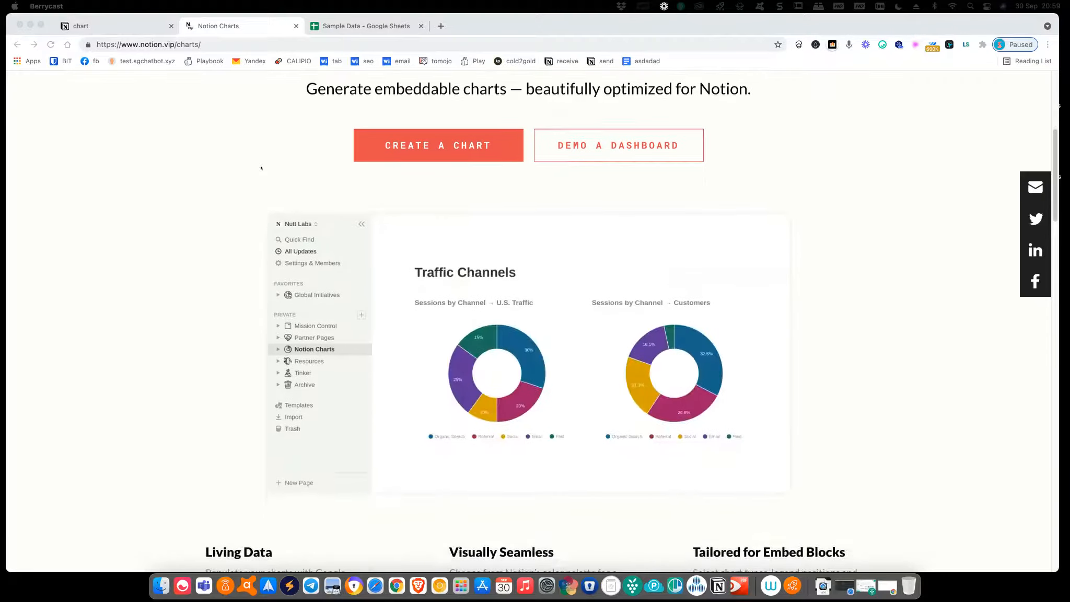
pyautogui.scroll(1, 261, 168)
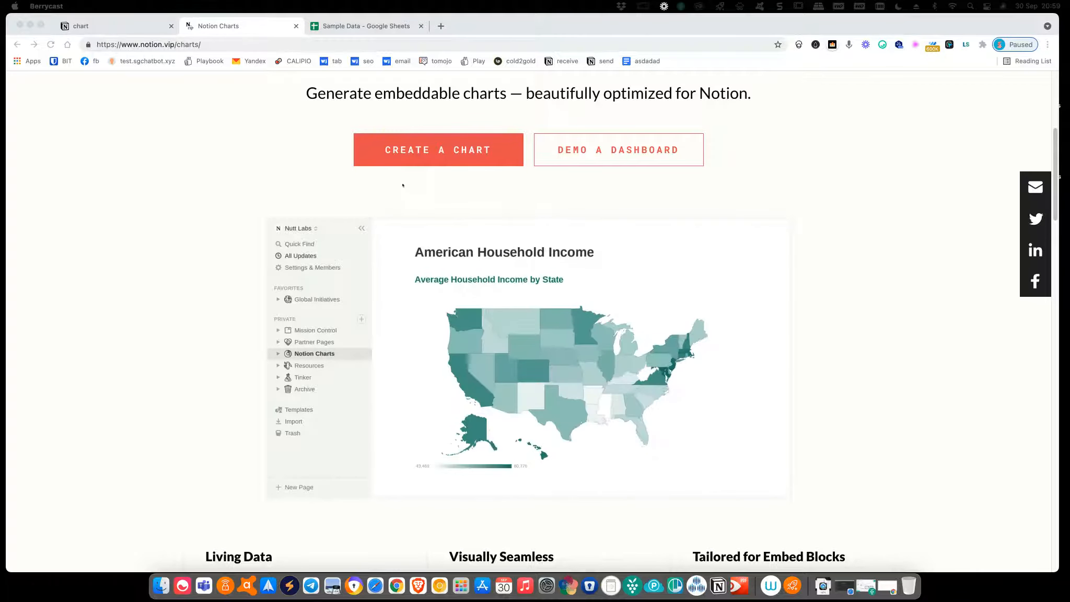
pyautogui.click(383, 27)
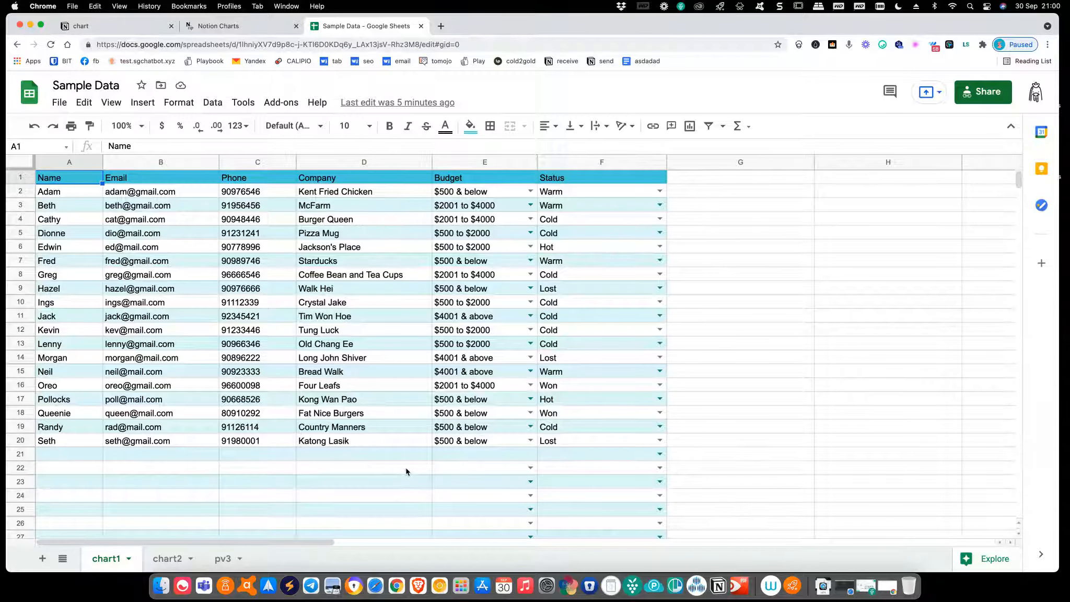
# Open Explore, browse the suggested charts, then focus insights on the Budget column E
pyautogui.click(996, 559)
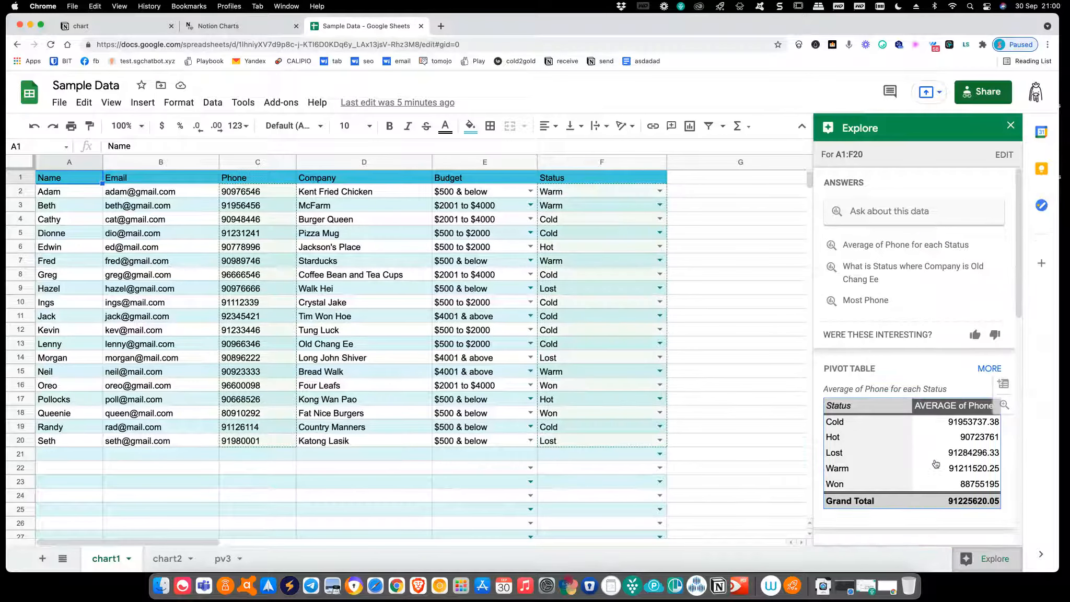
pyautogui.scroll(-3, 936, 462)
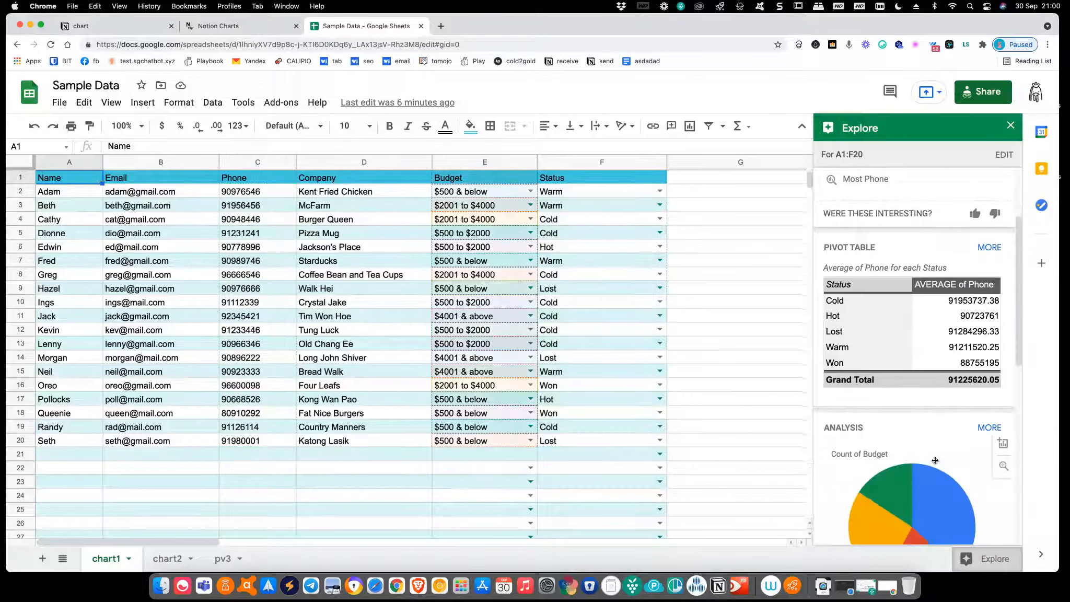
pyautogui.scroll(-2, 935, 460)
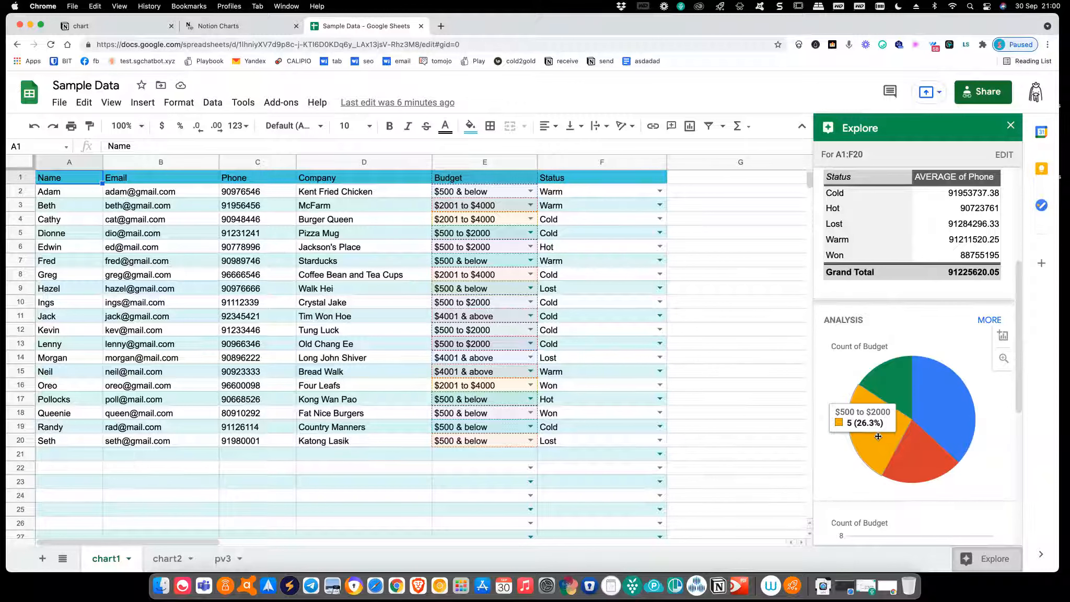
pyautogui.scroll(-1, 879, 437)
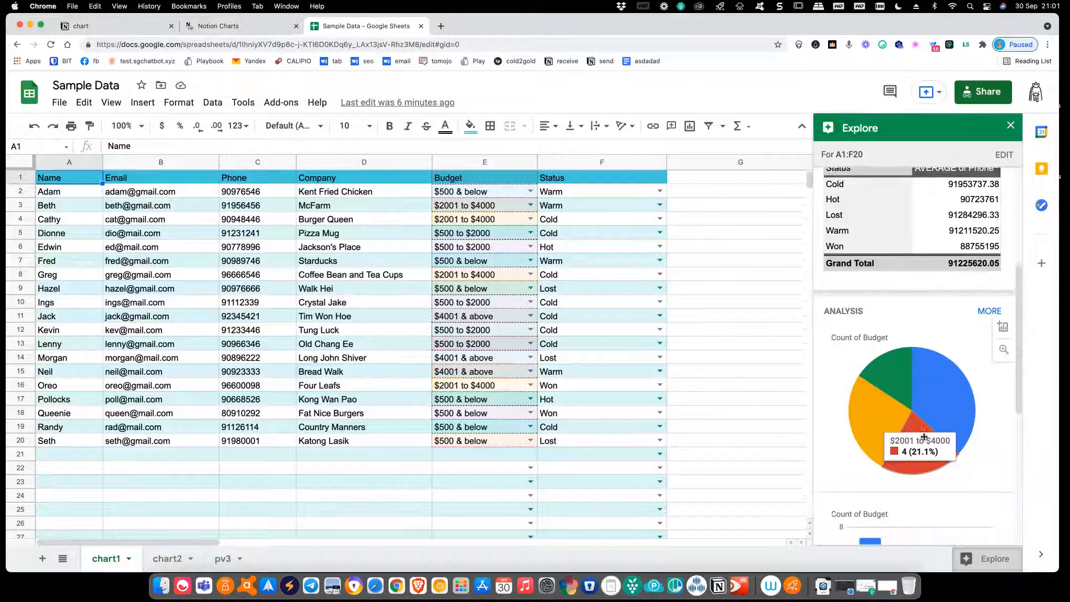
pyautogui.scroll(-5, 924, 436)
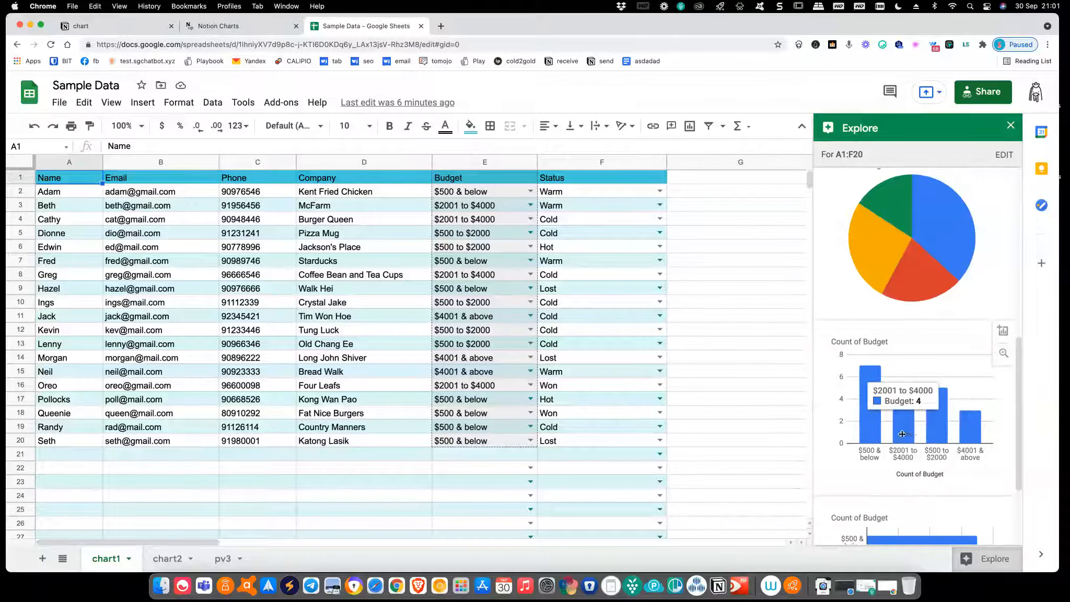
pyautogui.click(469, 165)
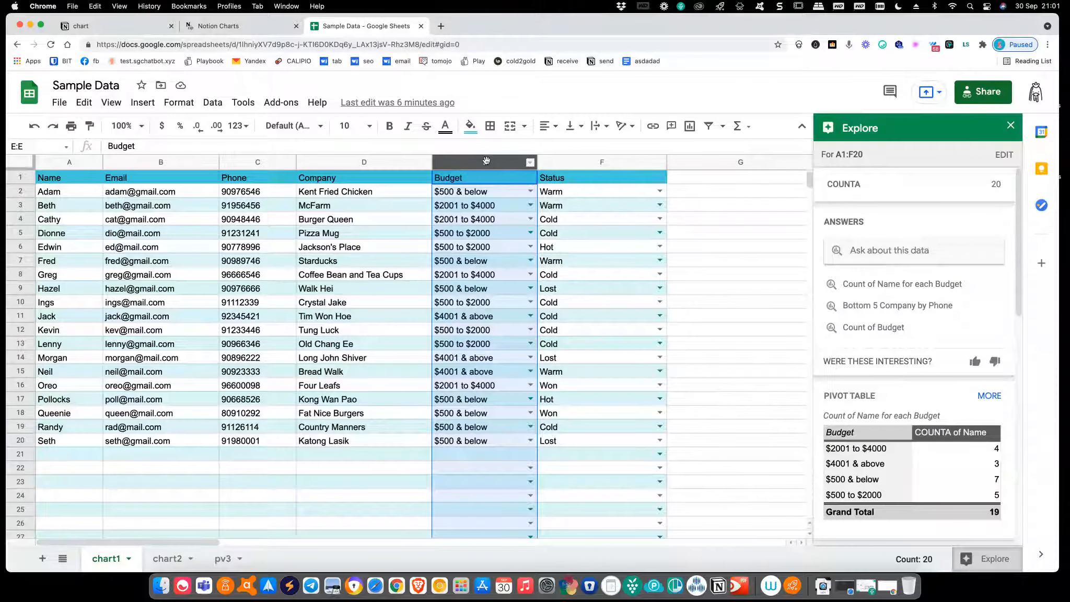
pyautogui.moveTo(1008, 414)
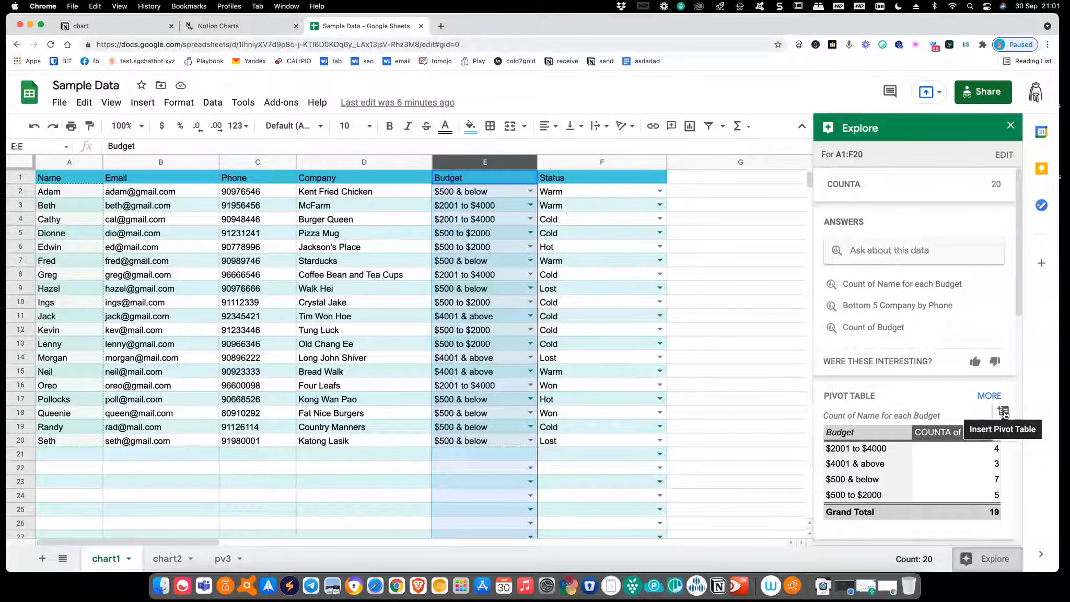
# Insert the suggested leads-per-budget pivot table on a new sheet and rename it pv4
pyautogui.click(1004, 413)
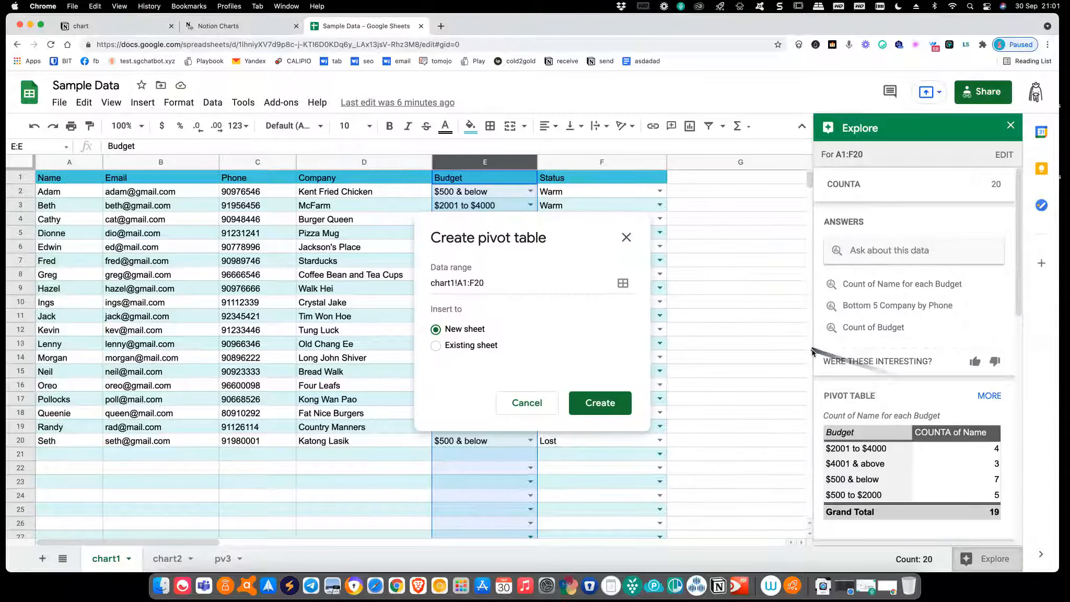
pyautogui.click(612, 409)
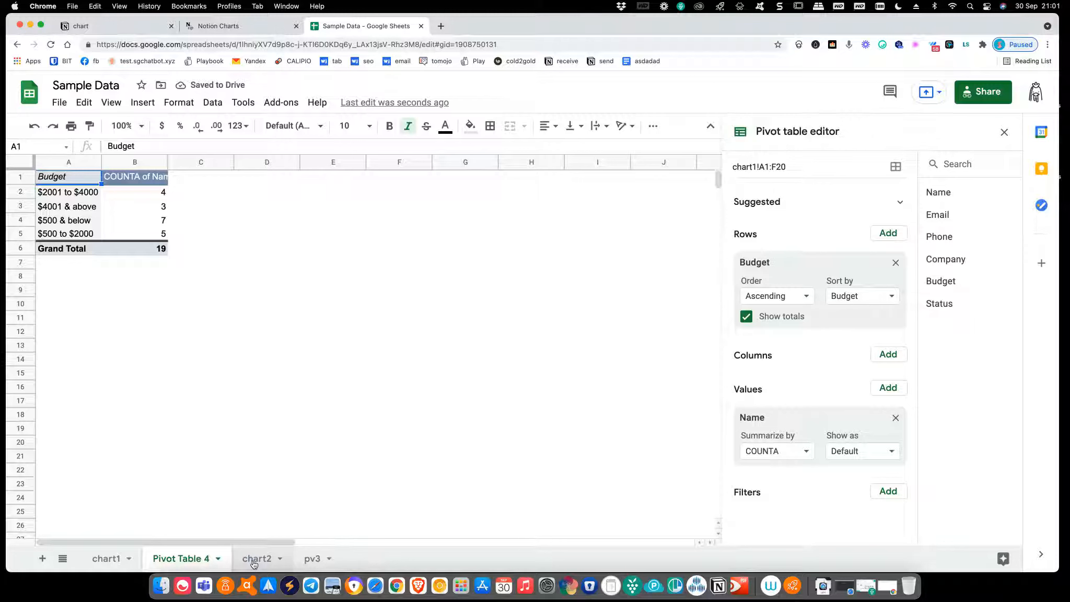
pyautogui.doubleClick(175, 559)
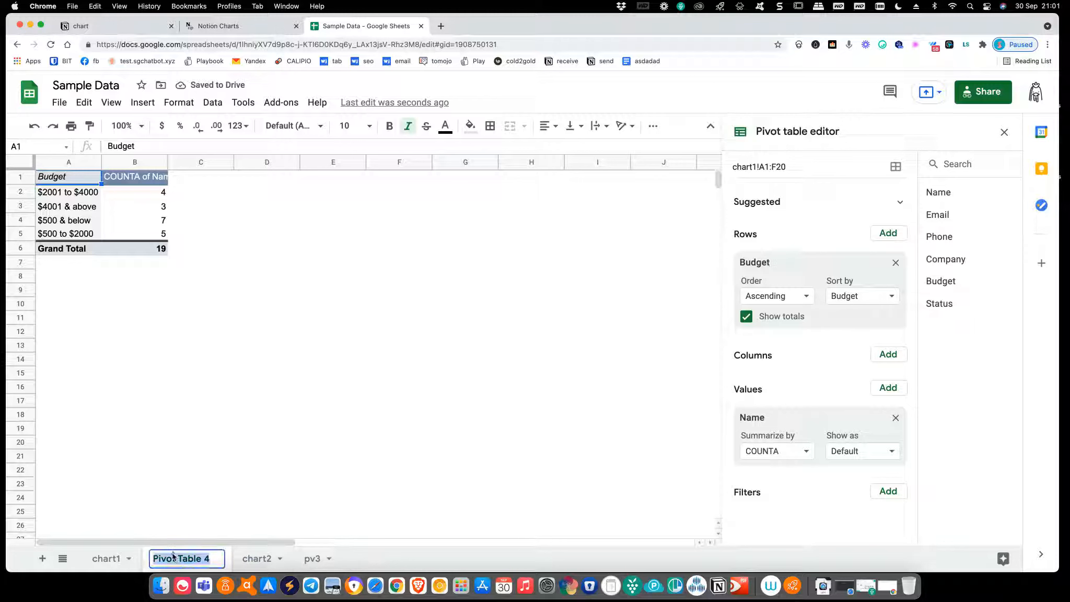
pyautogui.write('pv')
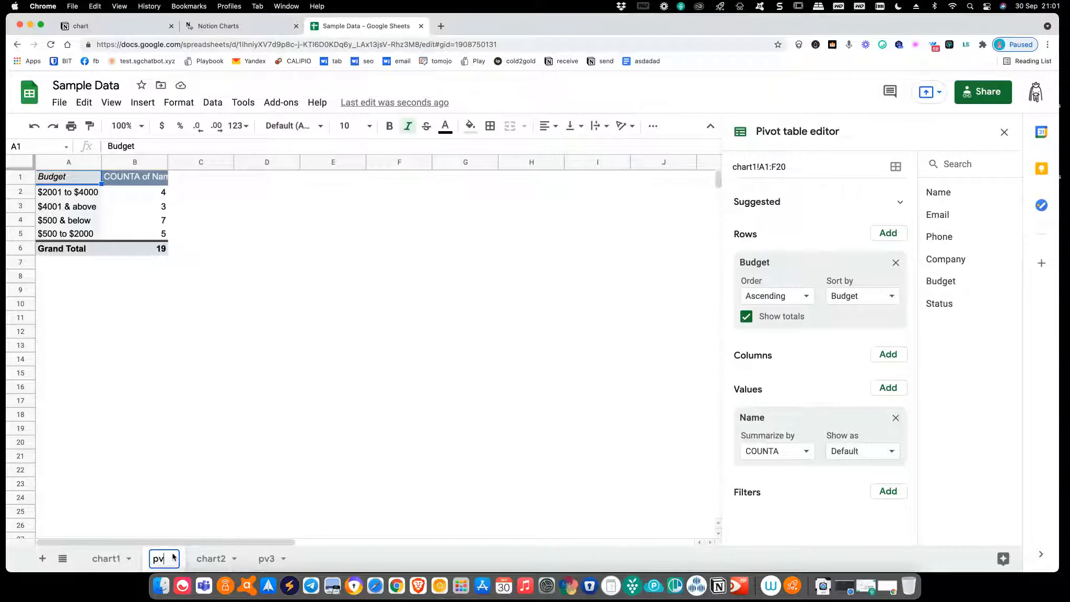
pyautogui.write('4')
pyautogui.press('Return')
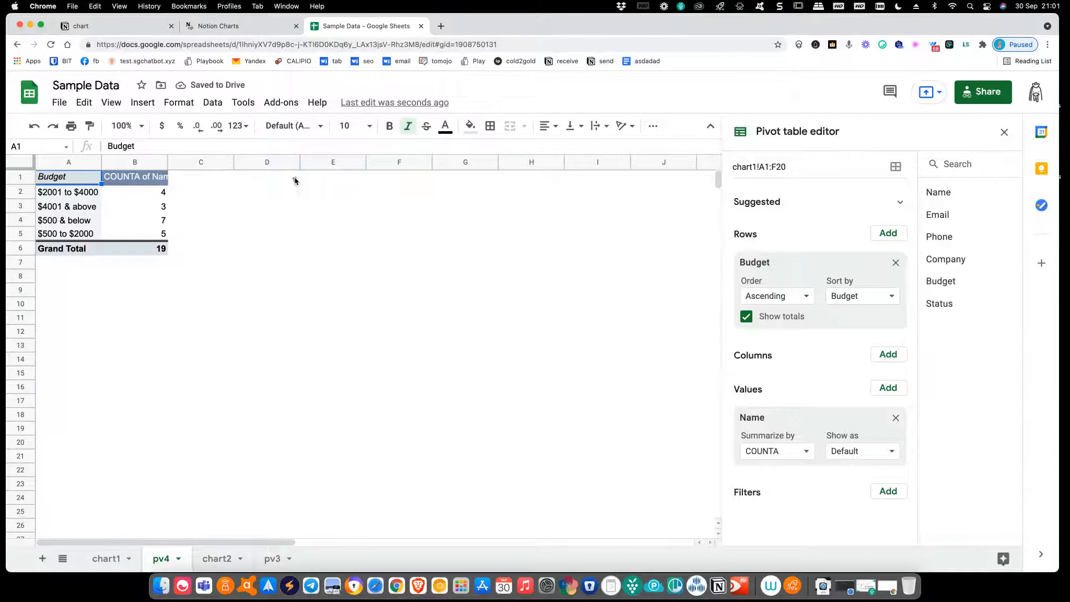
# Start a new chart in Notion Charts, then return to the Sample Data spreadsheet
pyautogui.click(246, 27)
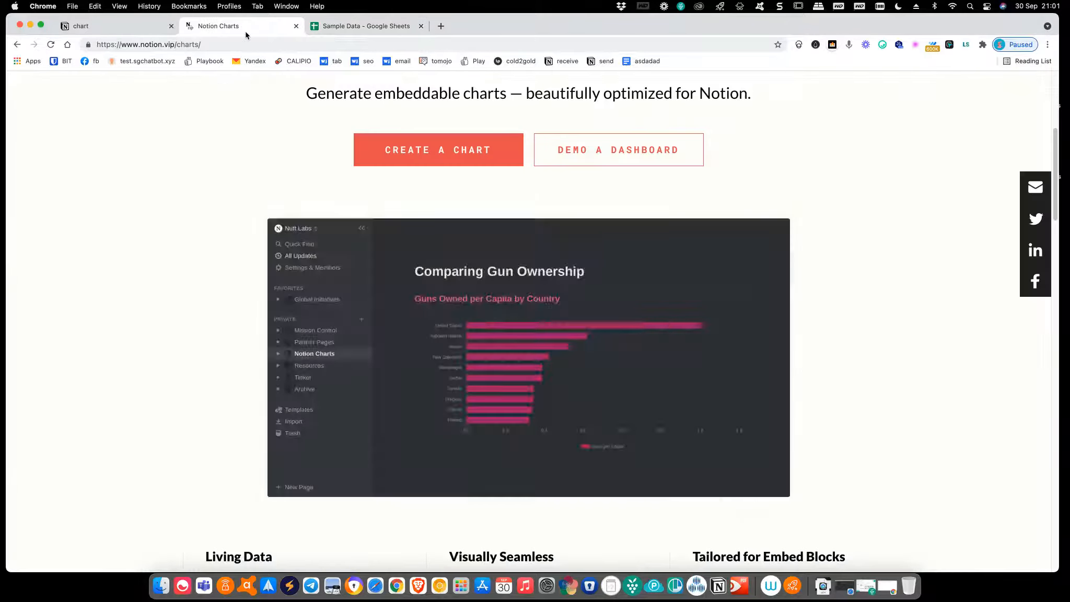
pyautogui.scroll(-2, 478, 314)
pyautogui.scroll(3, 460, 245)
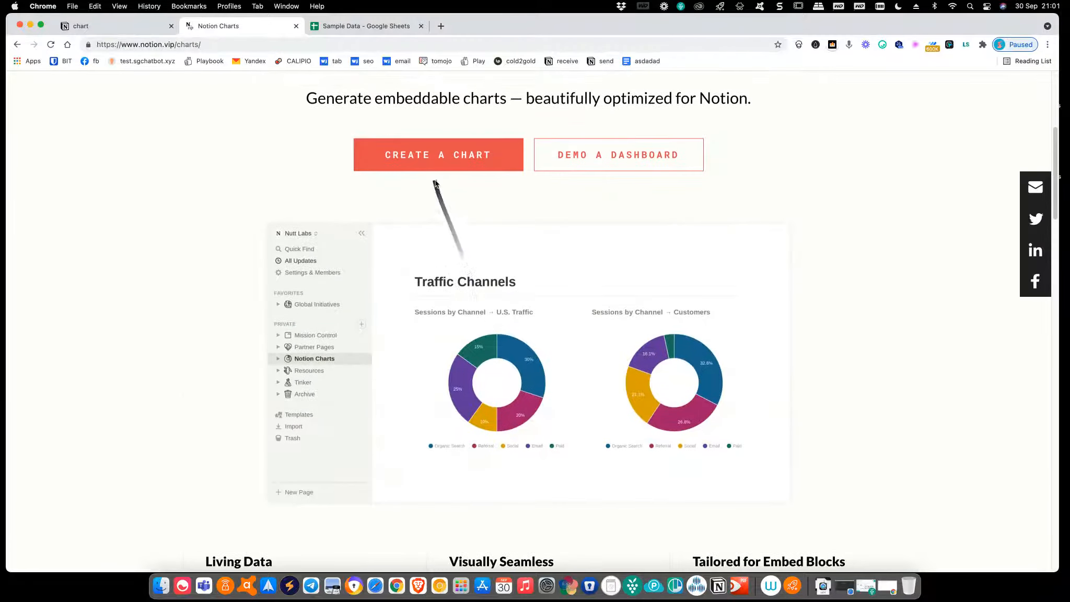
pyautogui.click(432, 152)
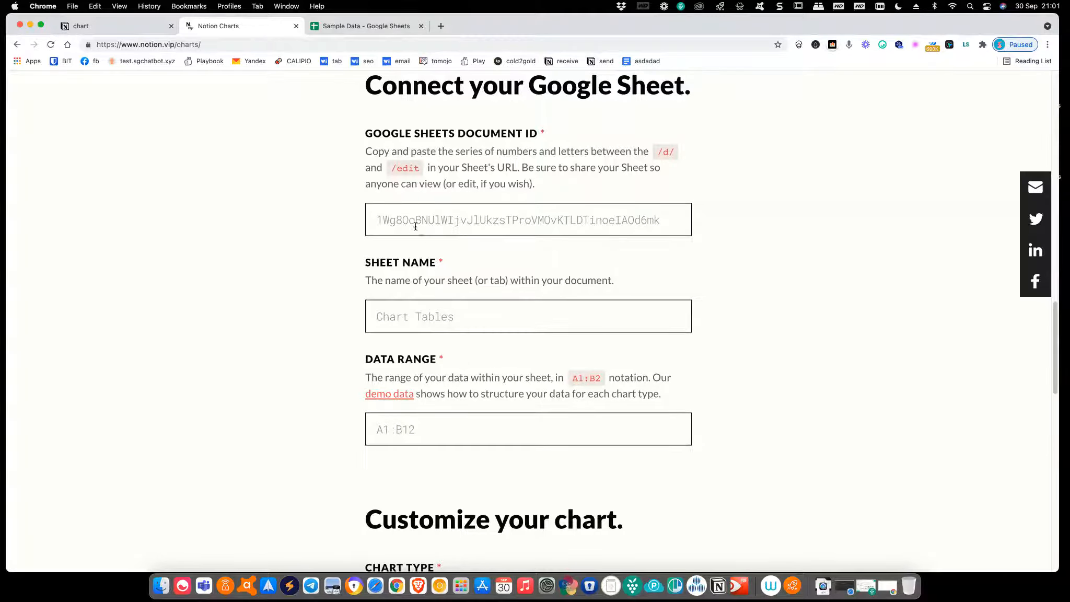
pyautogui.click(359, 33)
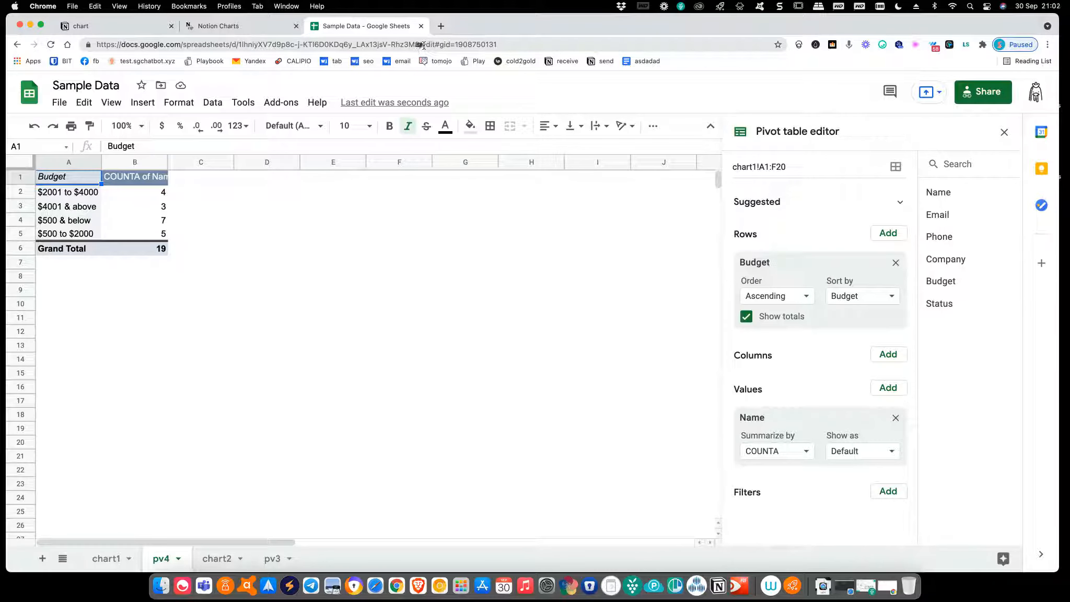
# Copy the ID between /d/ and /edit from the Sheets URL into the Document ID field
pyautogui.click(265, 43)
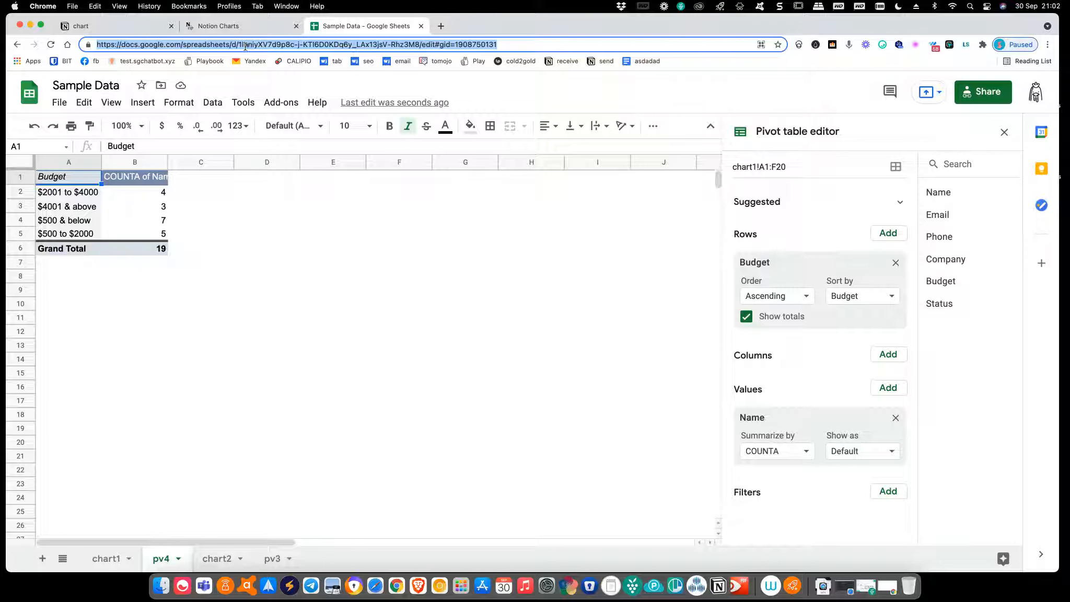
pyautogui.click(240, 44)
pyautogui.moveTo(240, 46); pyautogui.dragTo(416, 46)
pyautogui.rightClick(412, 47)
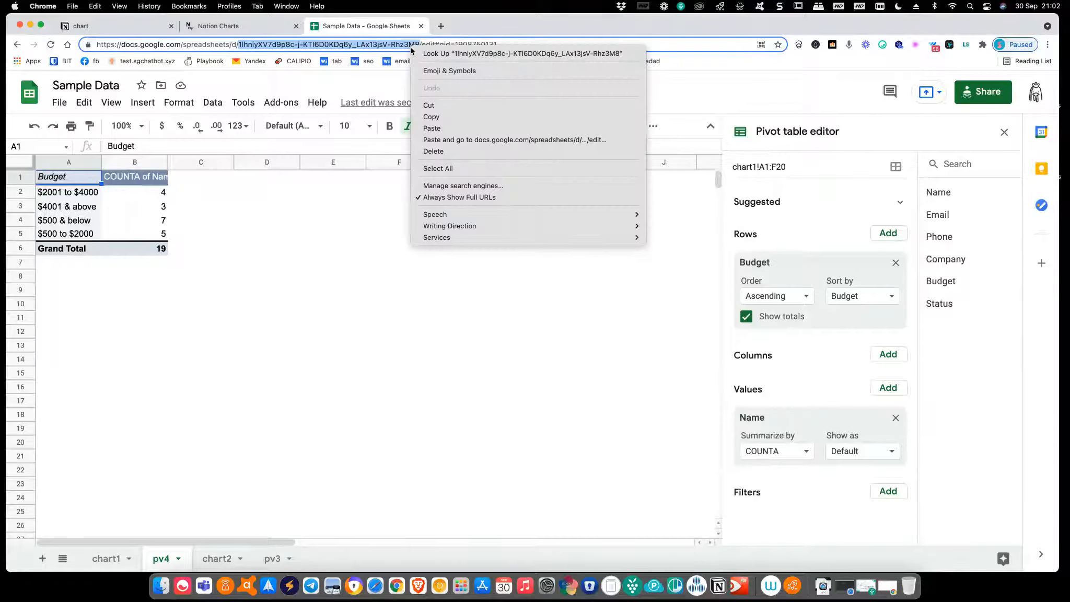
pyautogui.click(430, 117)
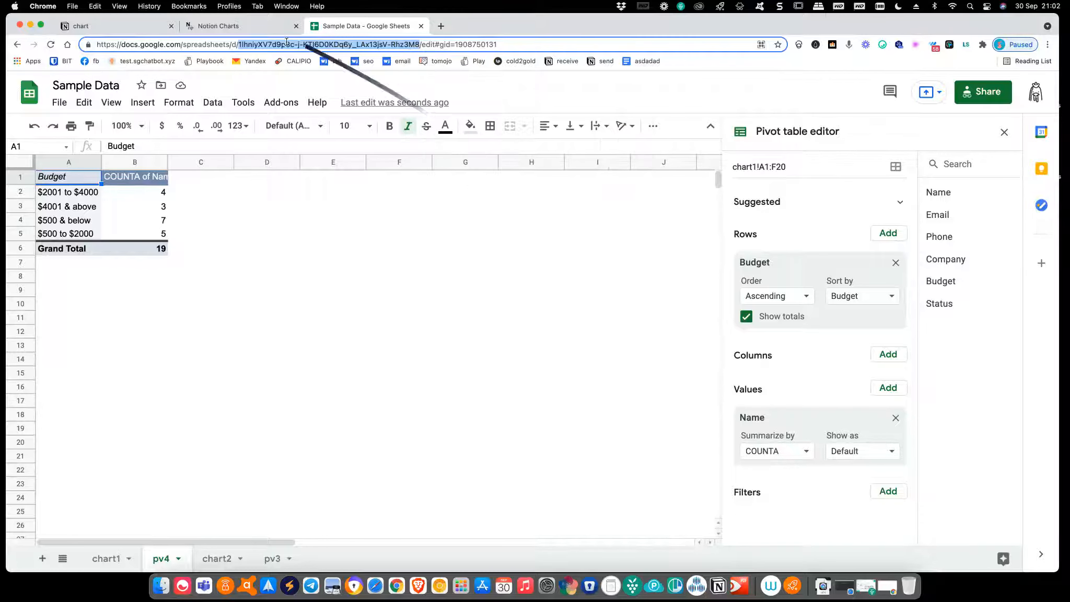
pyautogui.click(260, 30)
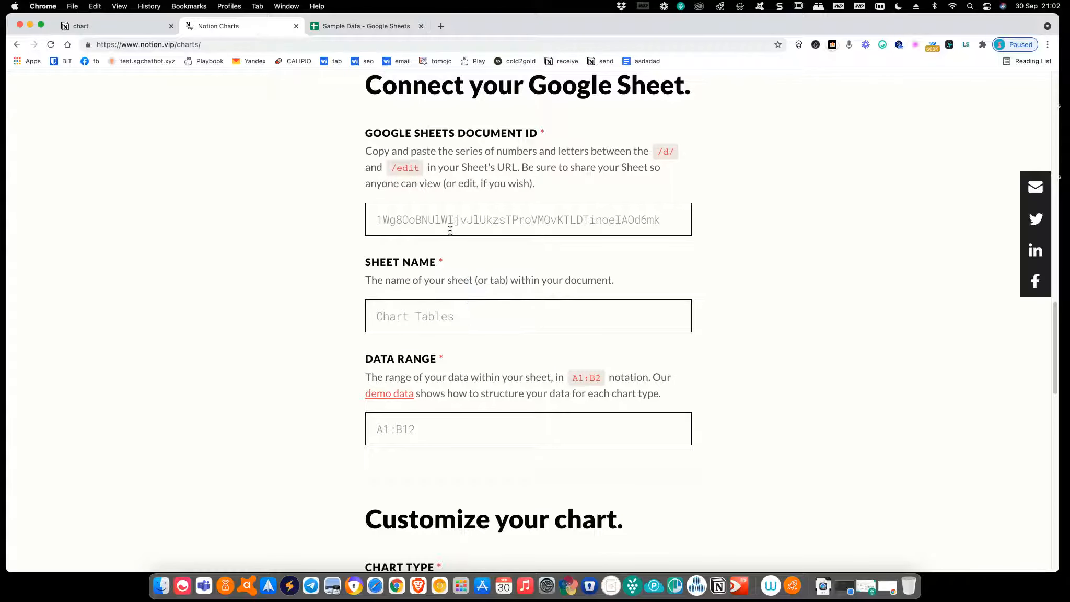
pyautogui.press('super+v')
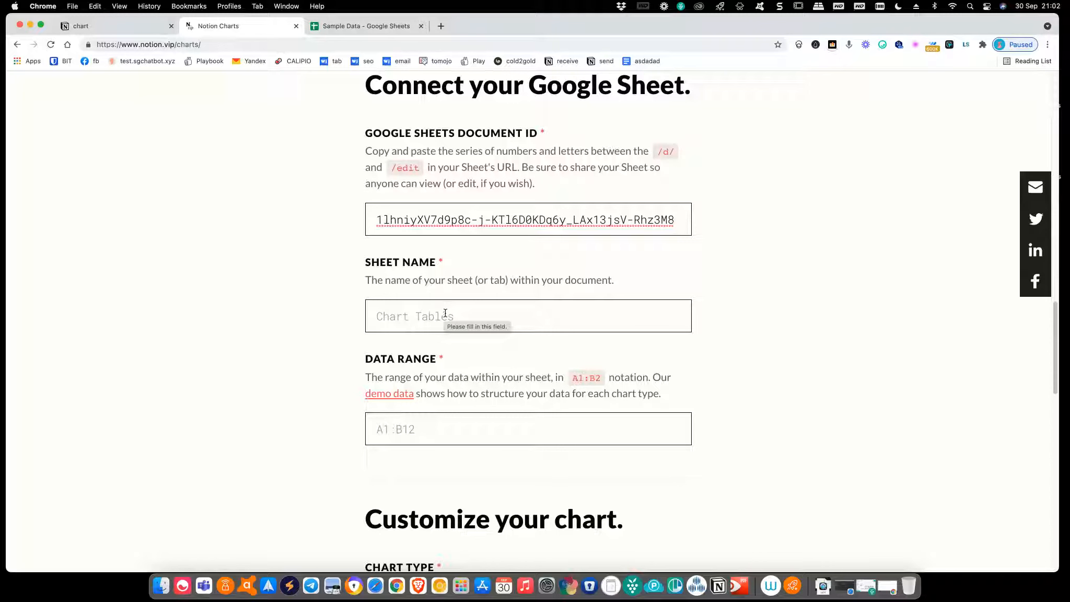
pyautogui.click(322, 29)
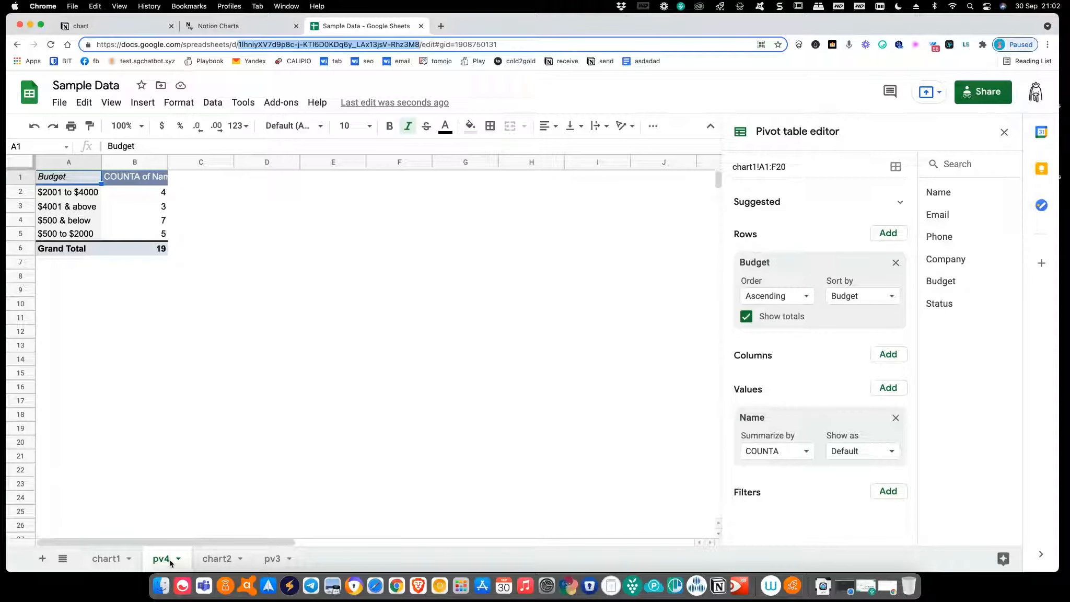
# Fill in Sheet Name pv4 and Data Range A1:B5 after checking the pivot table's extent
pyautogui.click(232, 26)
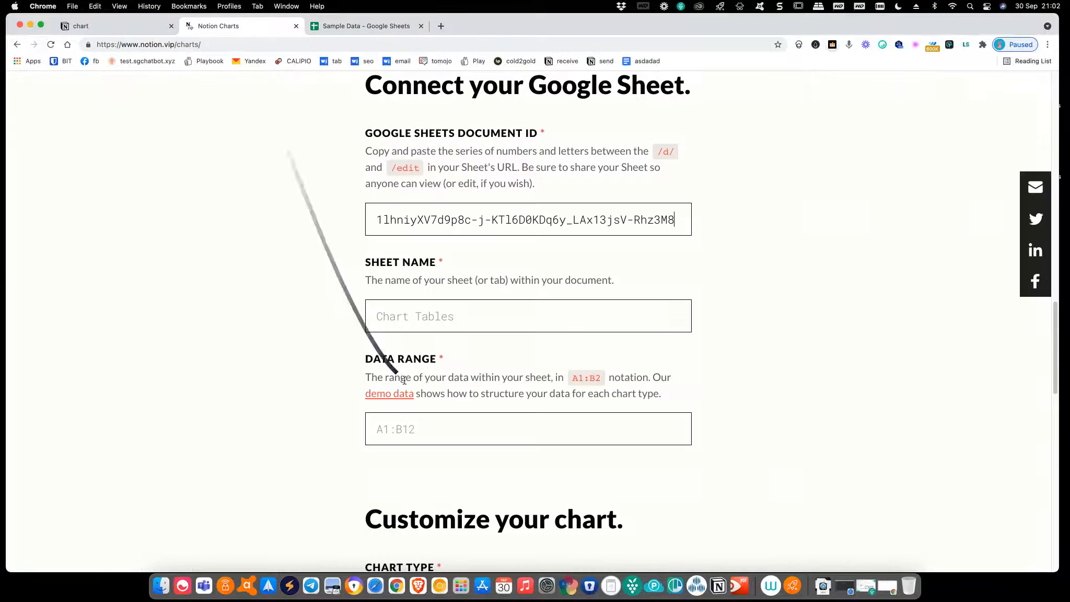
pyautogui.click(430, 327)
pyautogui.write('pv4')
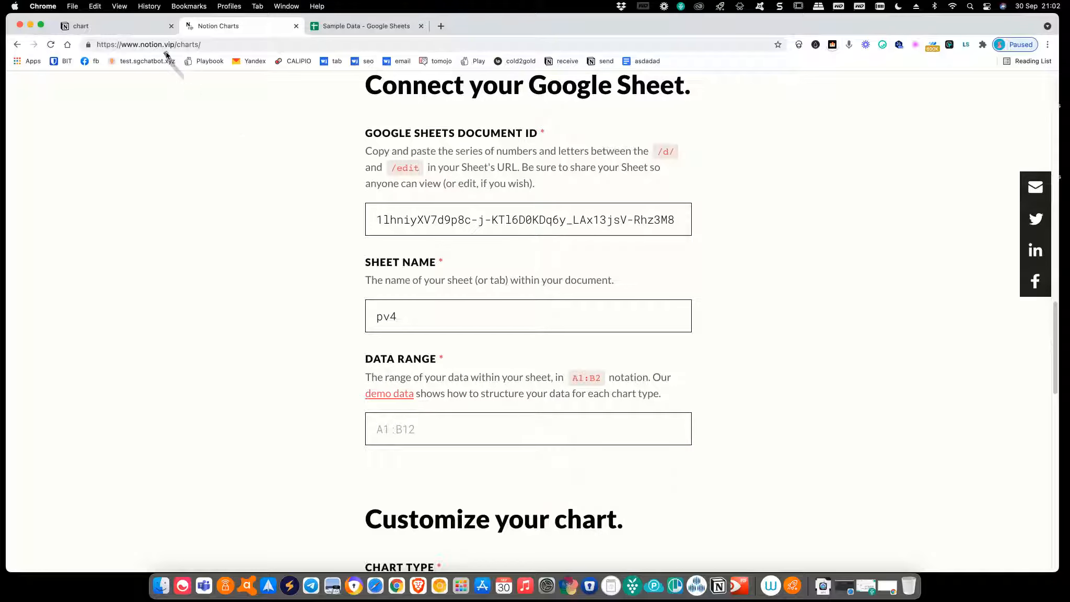
pyautogui.click(347, 27)
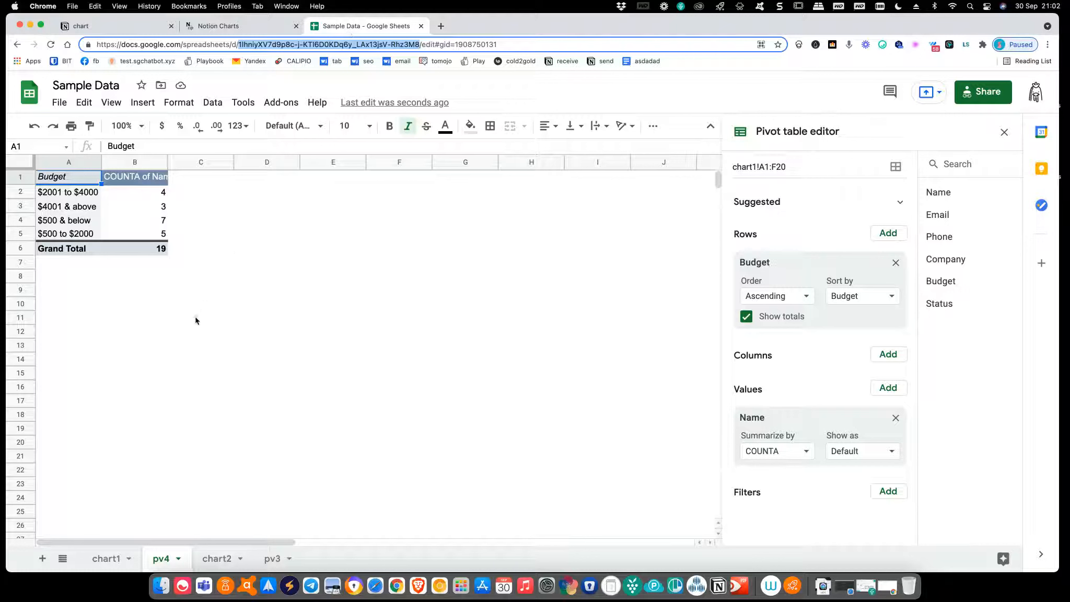
pyautogui.click(60, 182)
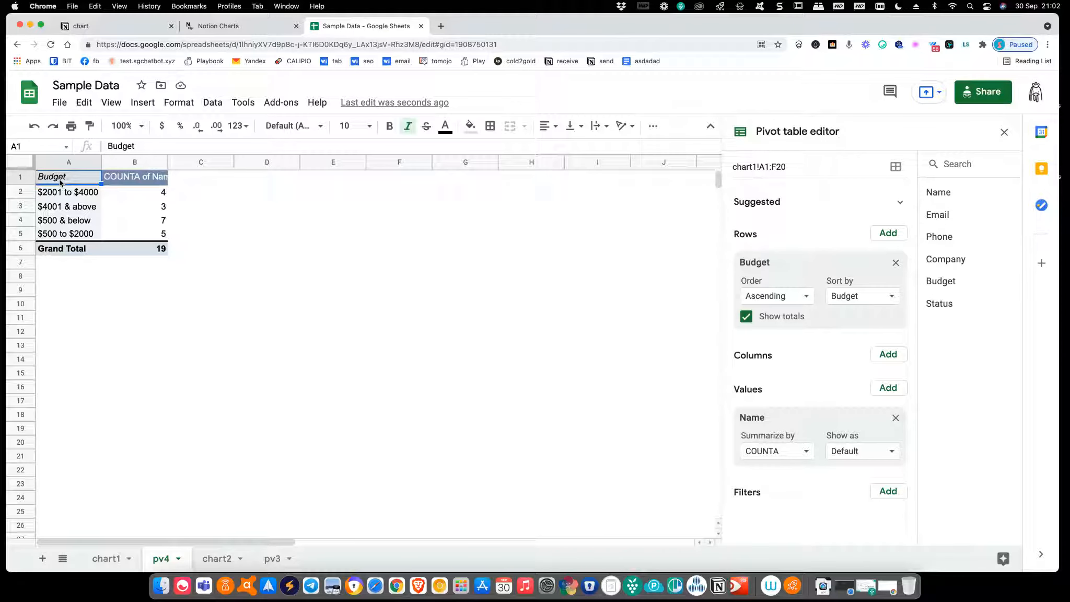
pyautogui.click(138, 235)
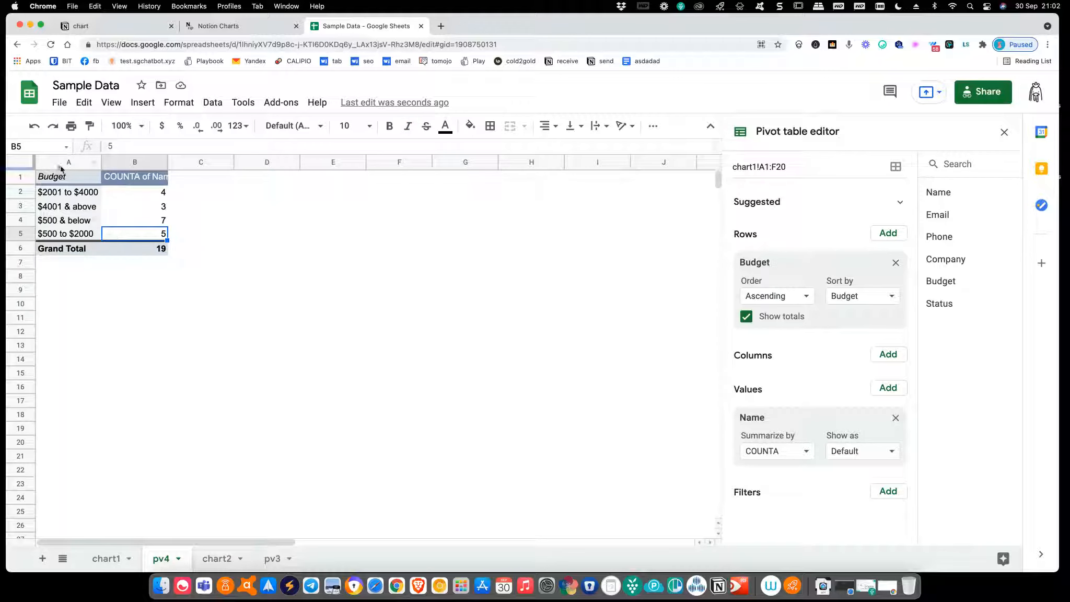
pyautogui.click(272, 26)
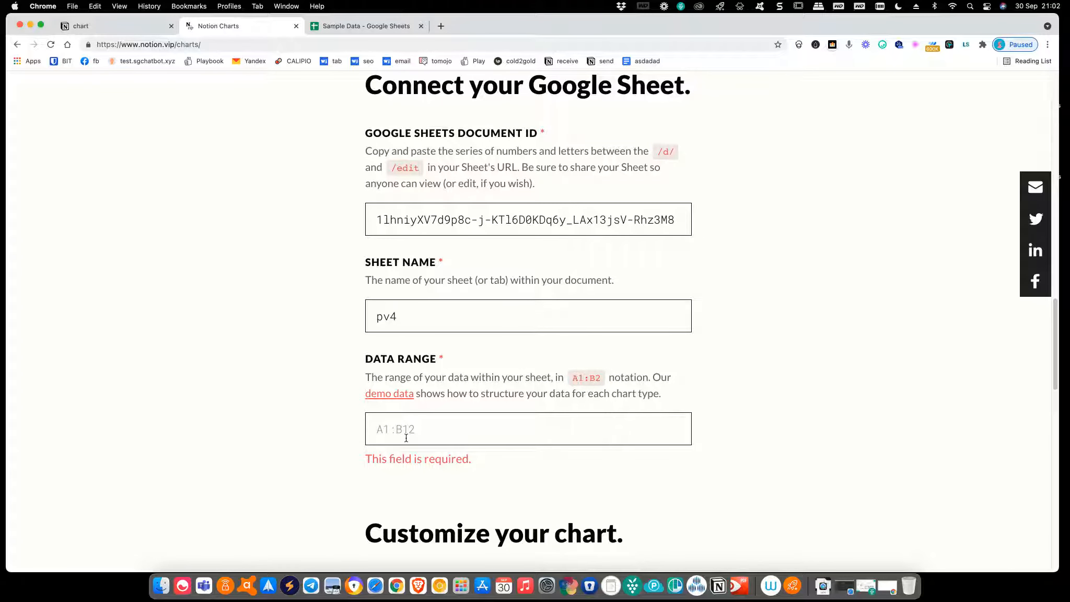
pyautogui.write('A1:B5')
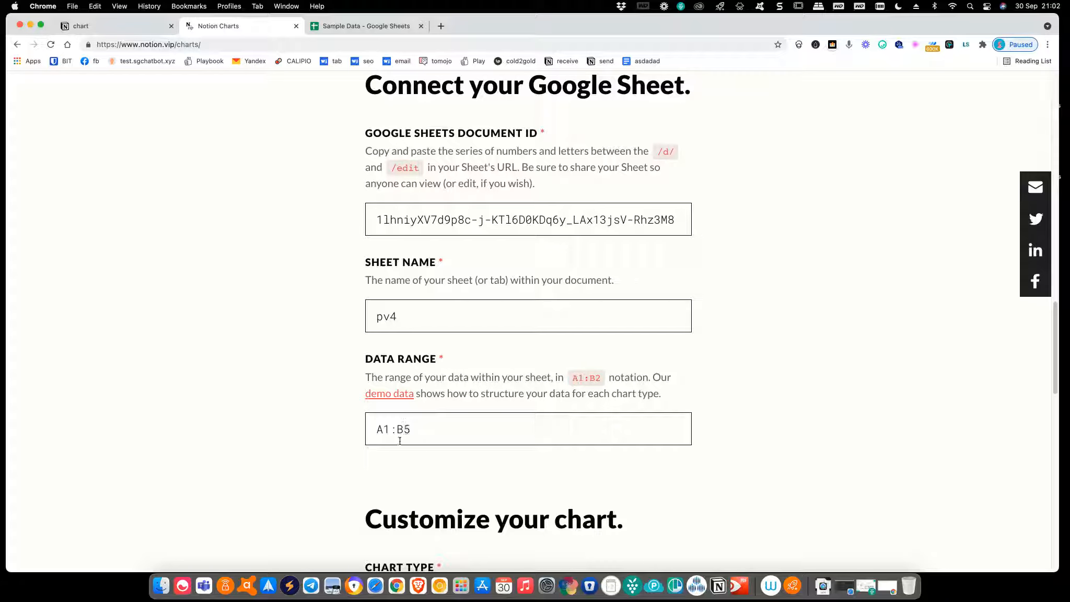
pyautogui.scroll(-5, 399, 440)
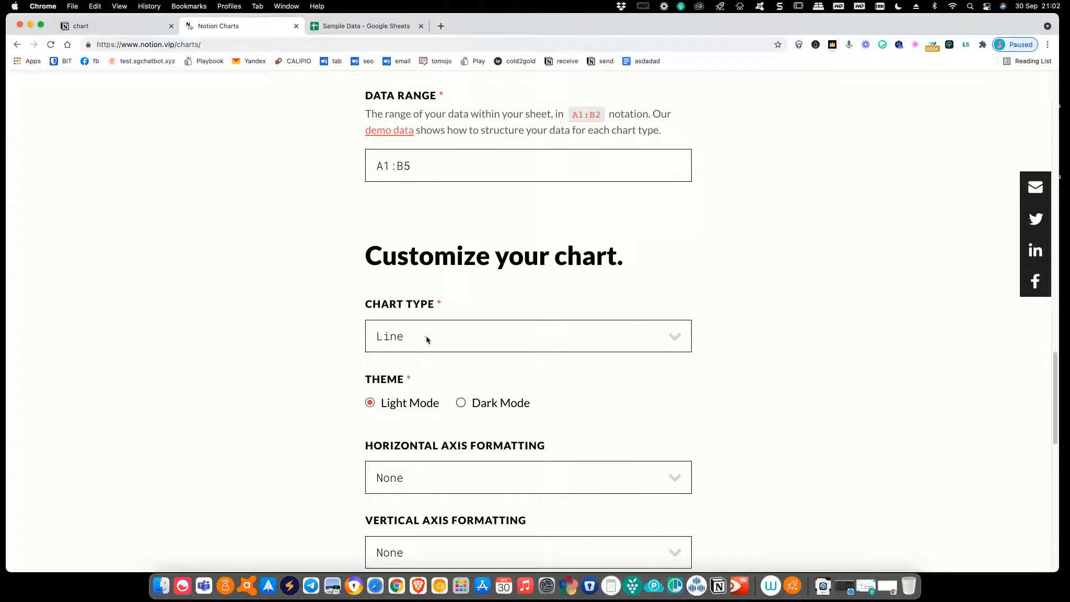
# Set the chart type to Pie
pyautogui.click(427, 338)
pyautogui.click(426, 369)
pyautogui.scroll(-3, 284, 385)
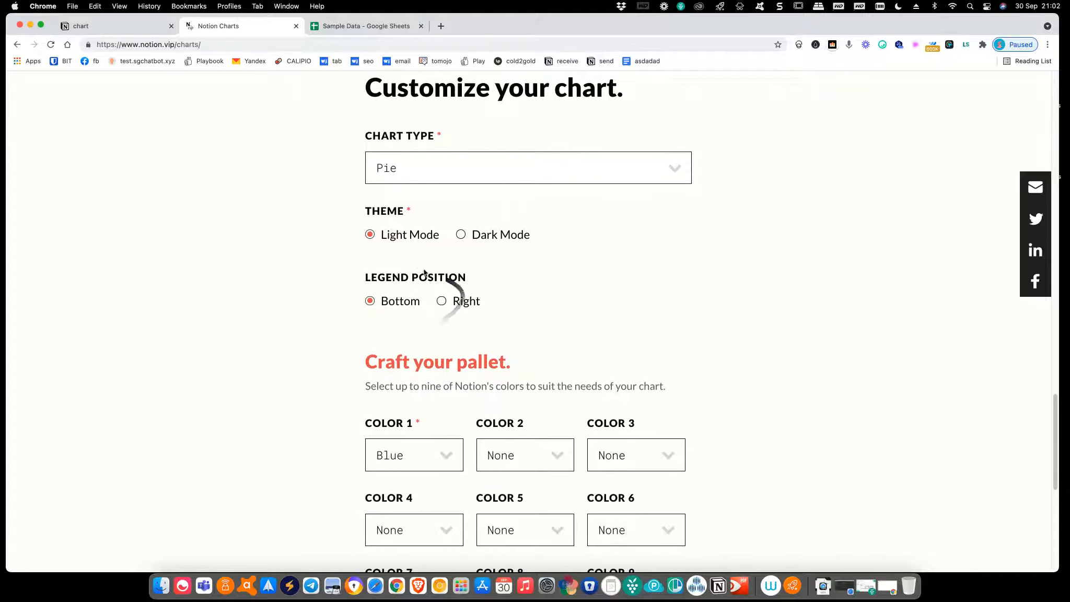
pyautogui.scroll(-2, 472, 381)
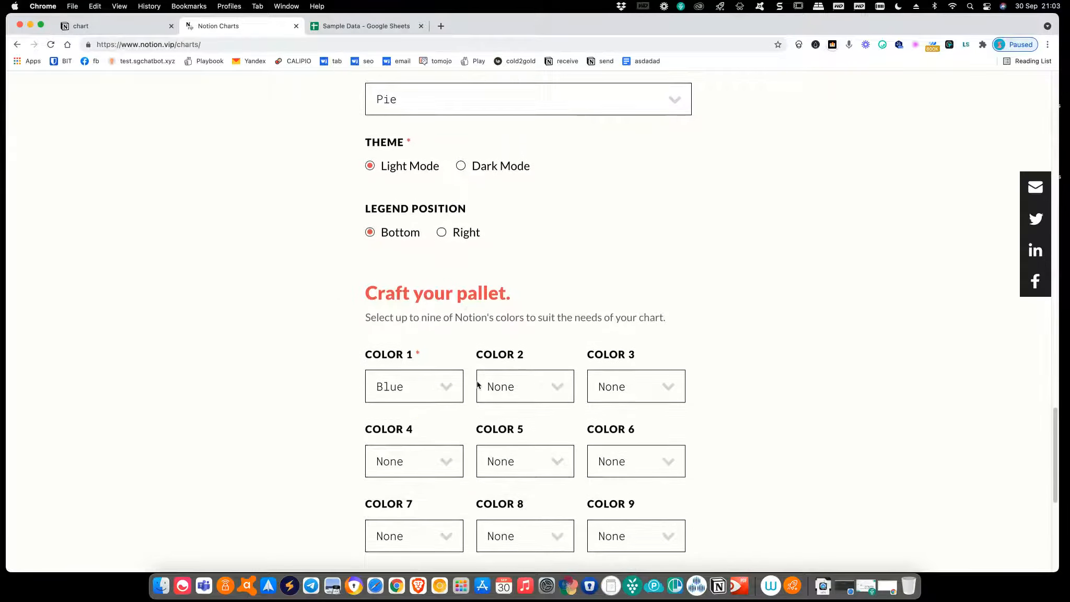
# Set colours 2–5 to Green, Orange, Purple and Pink
pyautogui.click(515, 394)
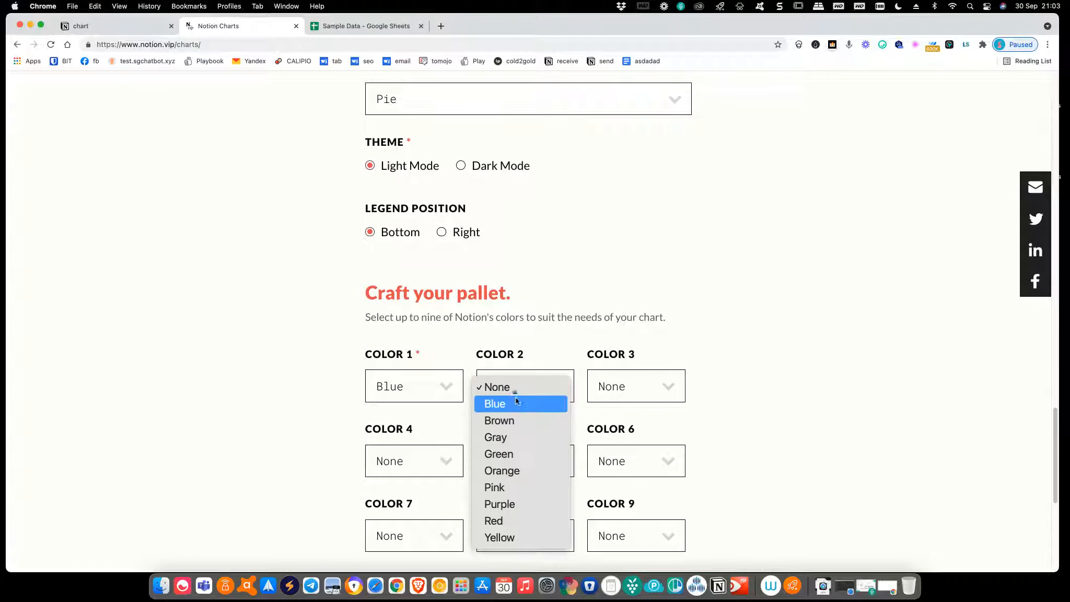
pyautogui.click(529, 452)
pyautogui.click(636, 399)
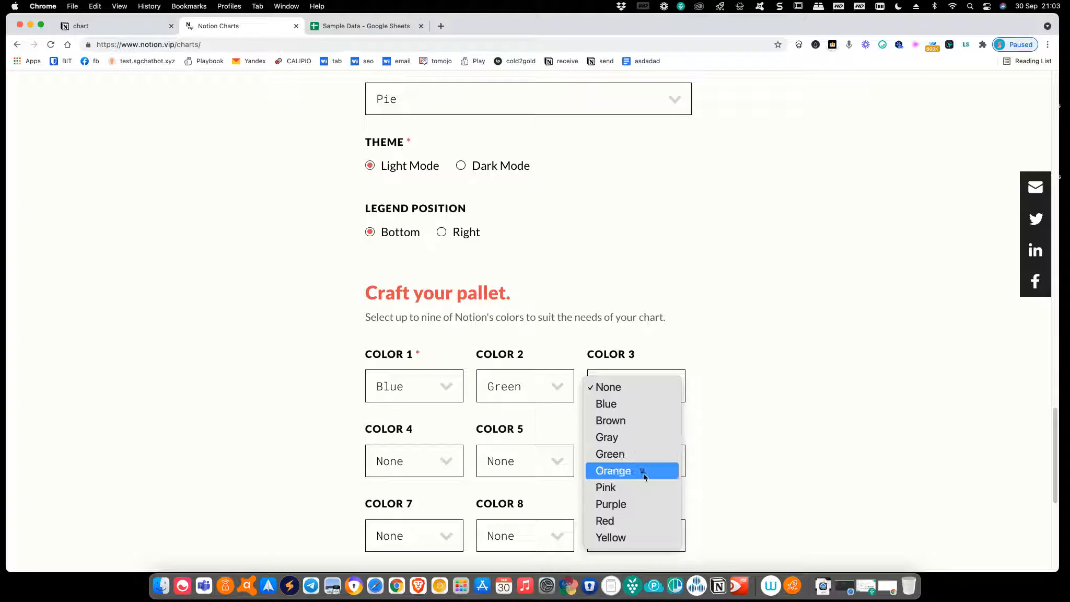
pyautogui.click(642, 472)
pyautogui.click(446, 476)
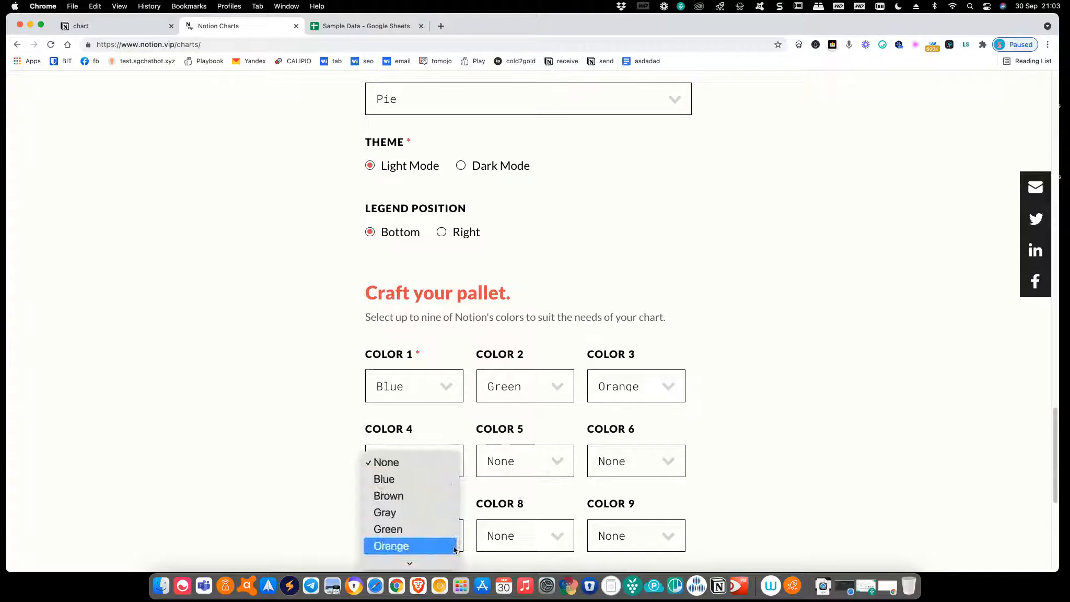
pyautogui.click(453, 545)
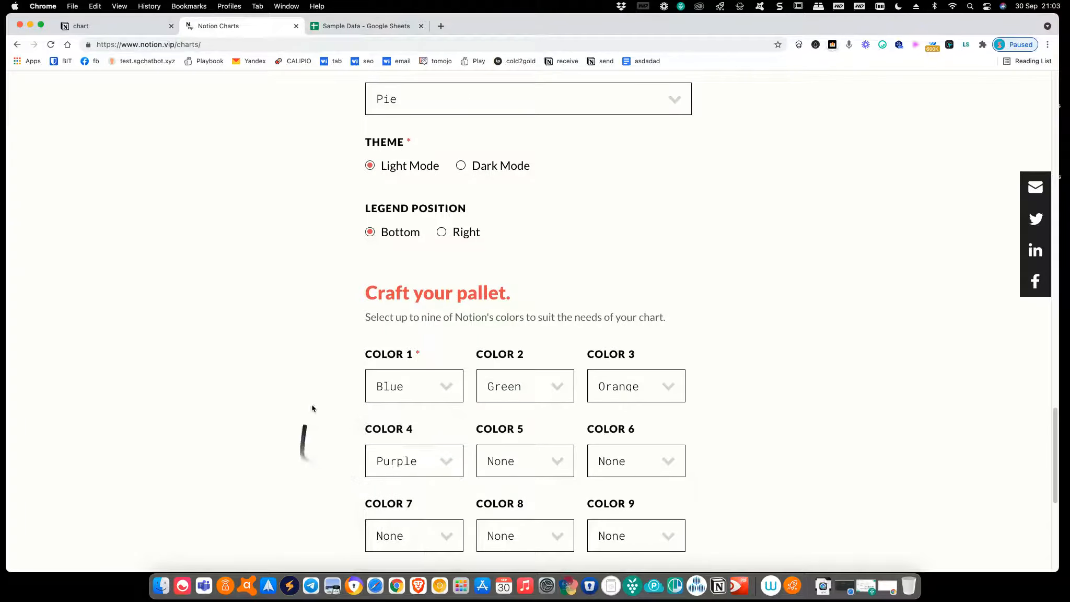
pyautogui.click(361, 26)
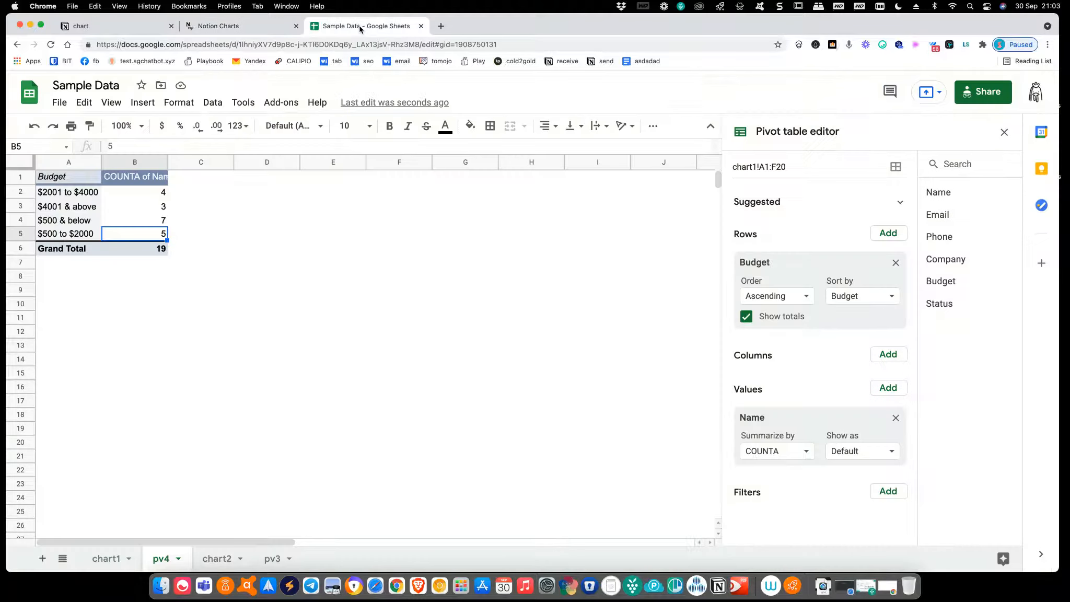
pyautogui.click(201, 27)
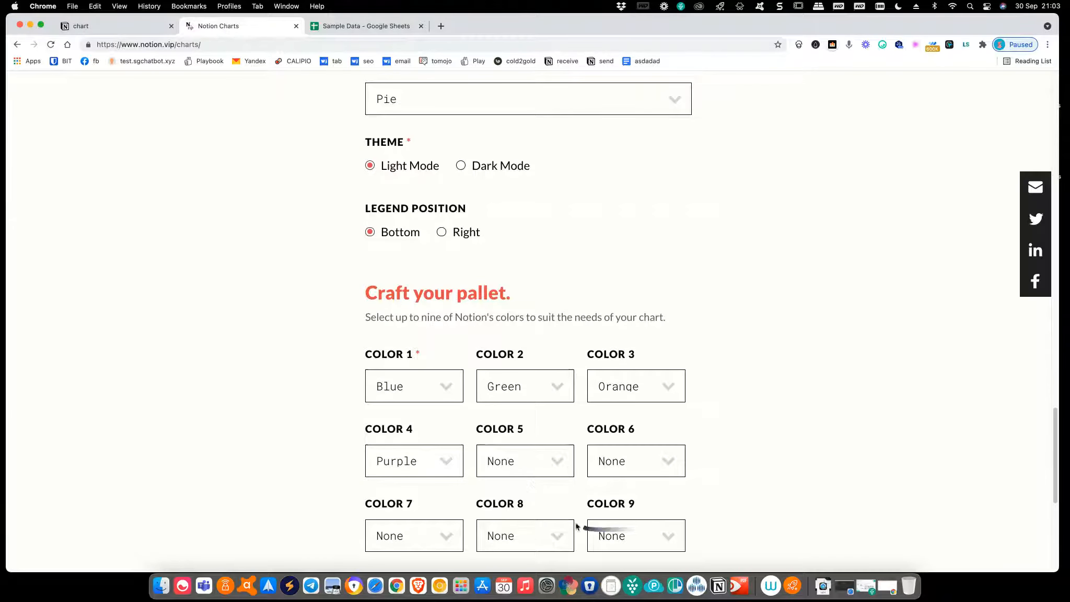
pyautogui.scroll(-1, 585, 523)
pyautogui.click(549, 466)
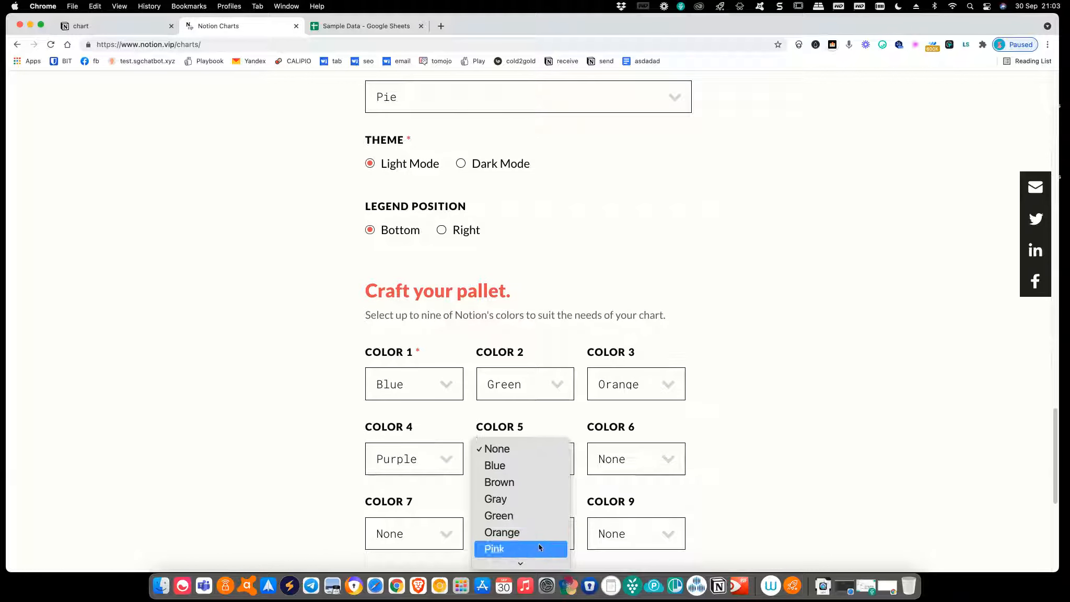
pyautogui.click(538, 546)
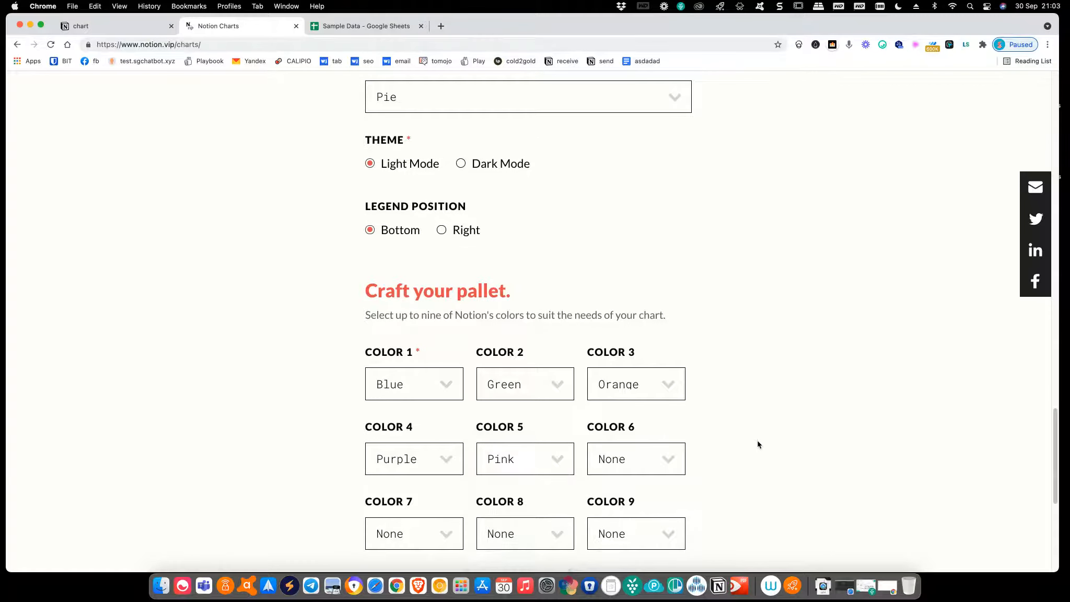
pyautogui.scroll(-5, 759, 445)
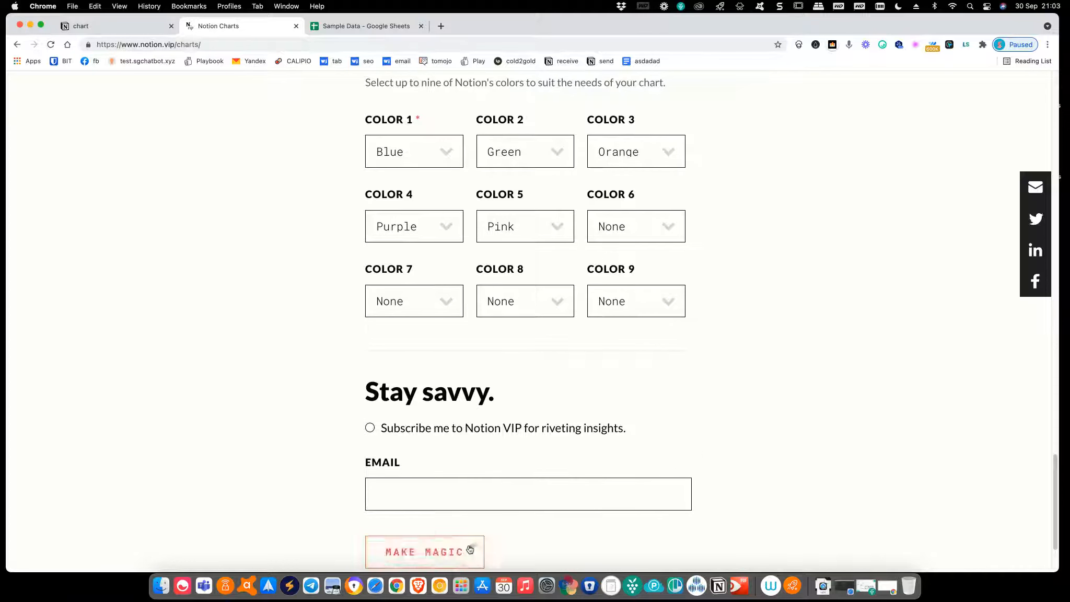
# Generate the pie chart with MAKE MAGIC and copy its embed URL
pyautogui.click(463, 561)
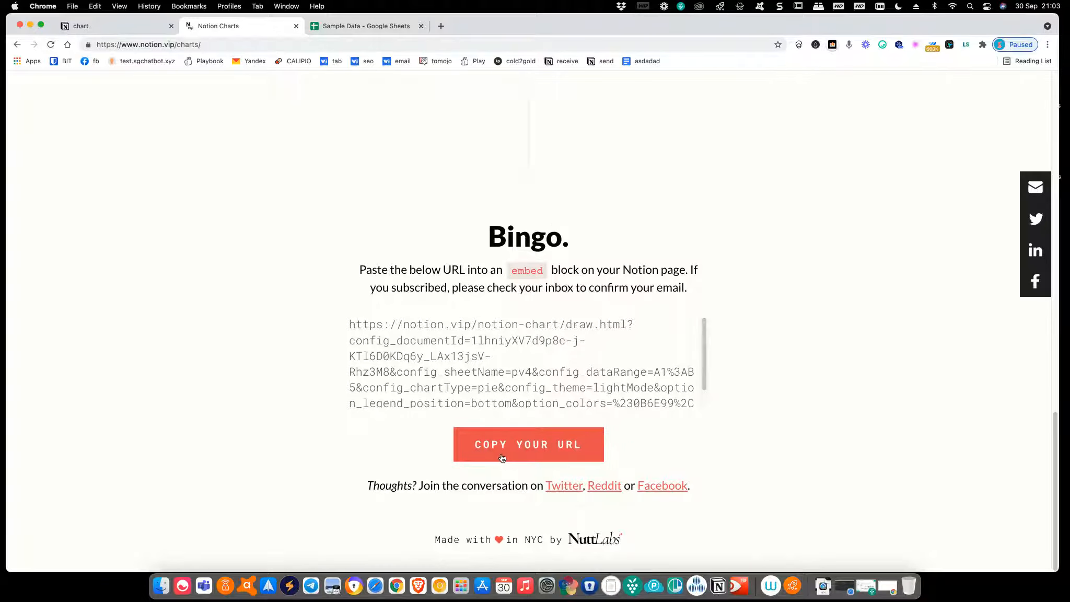
pyautogui.click(502, 458)
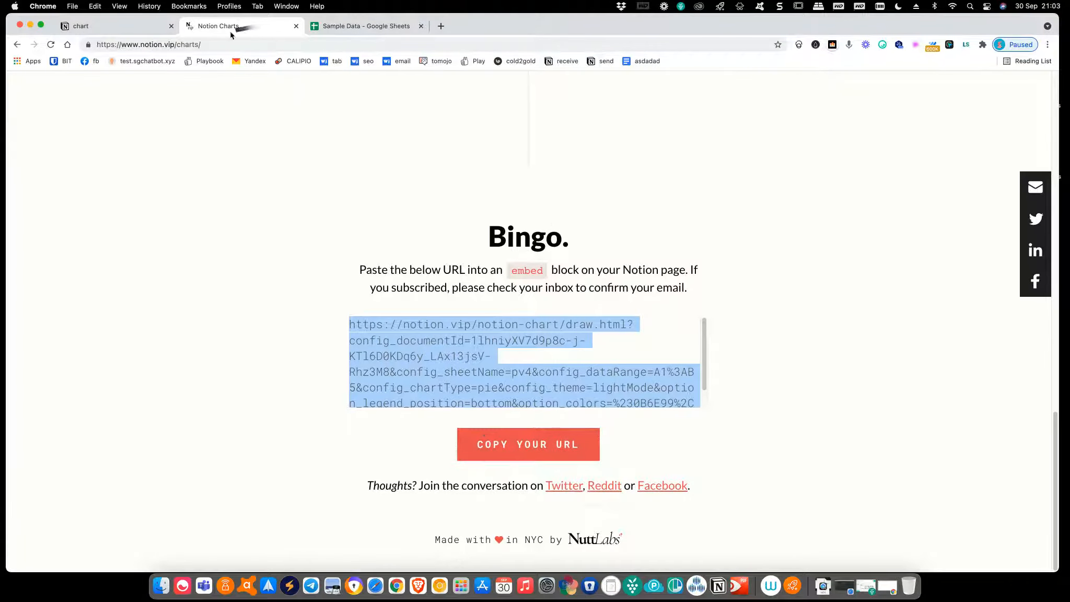
# Paste the chart URL into a new block on the chart page as an embed
pyautogui.click(120, 32)
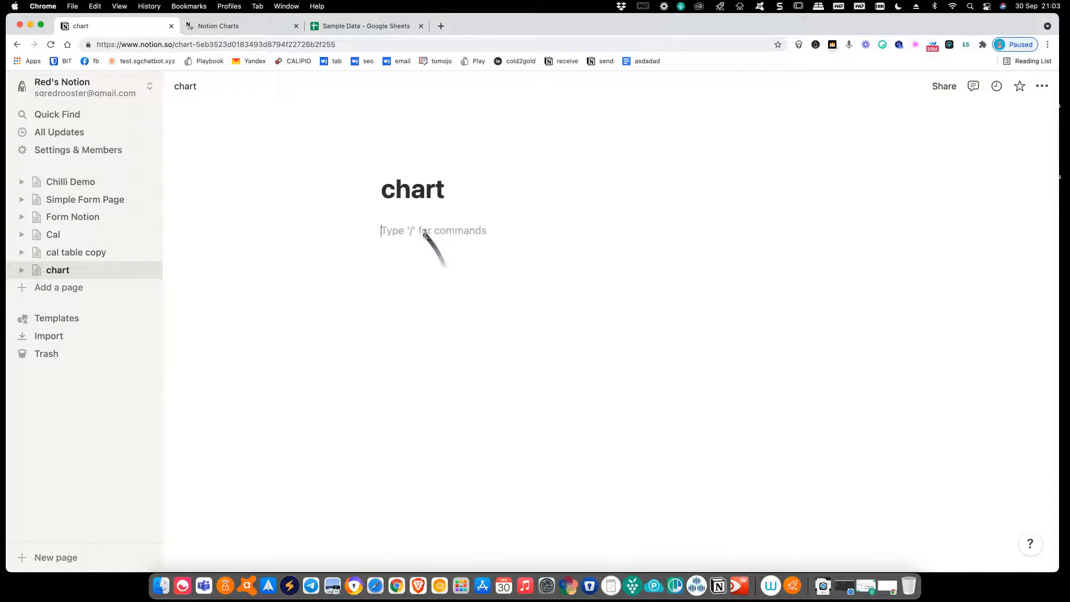
pyautogui.press('Return')
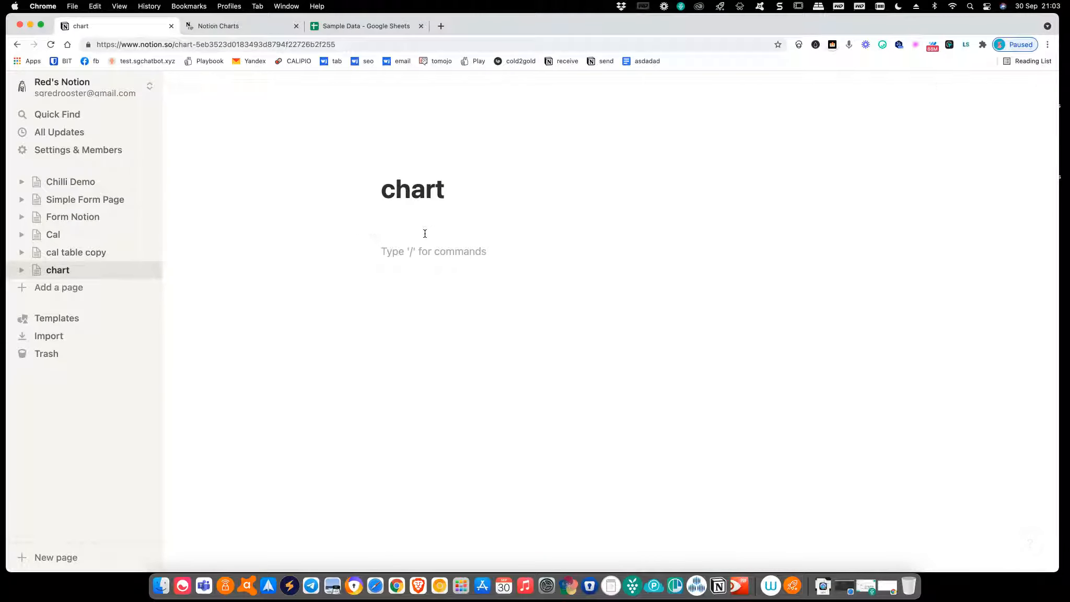
pyautogui.write('/')
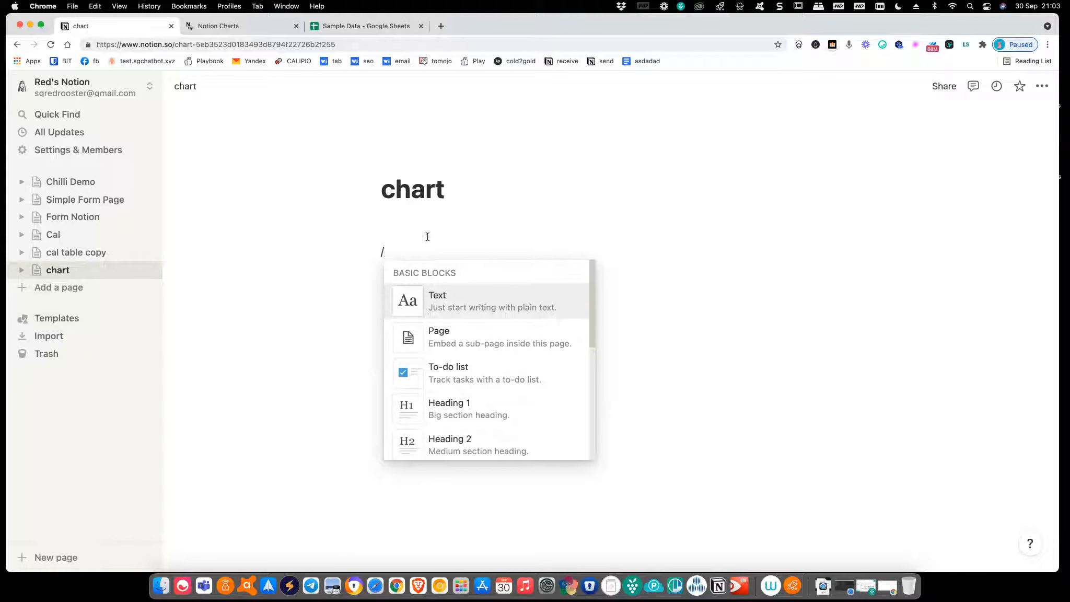
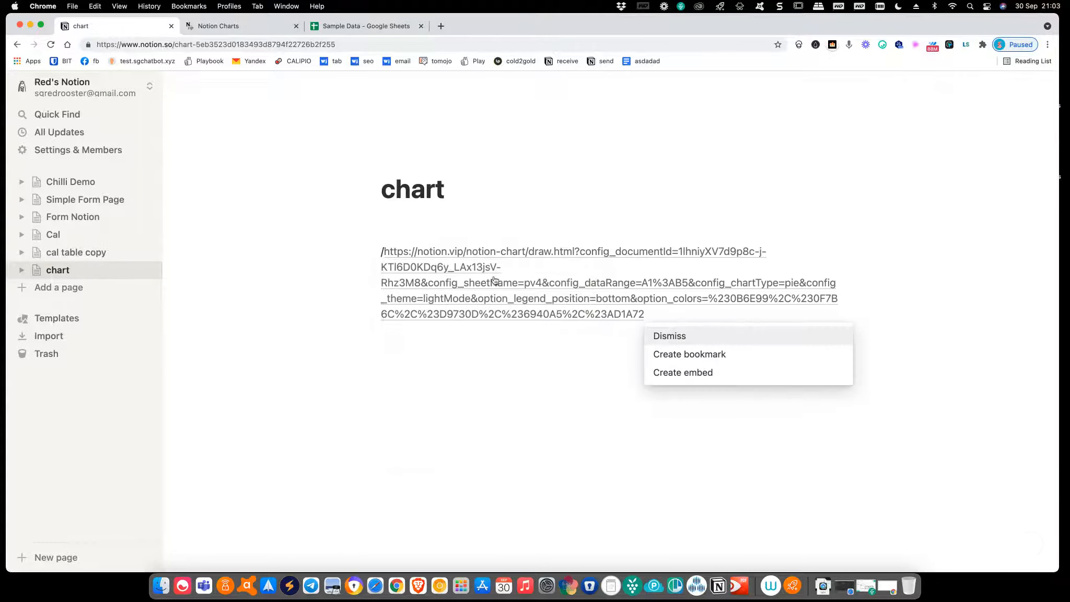
pyautogui.click(666, 376)
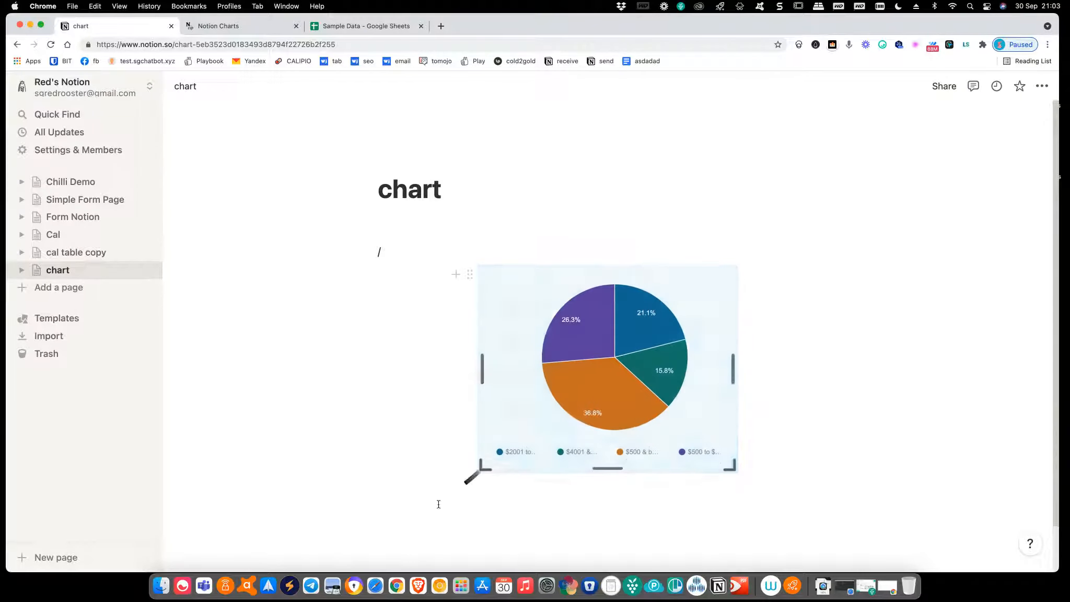
# Enlarge the embedded pie chart and delete the stray slash and empty block above it
pyautogui.moveTo(438, 505); pyautogui.dragTo(370, 549)
pyautogui.scroll(-1, 368, 549)
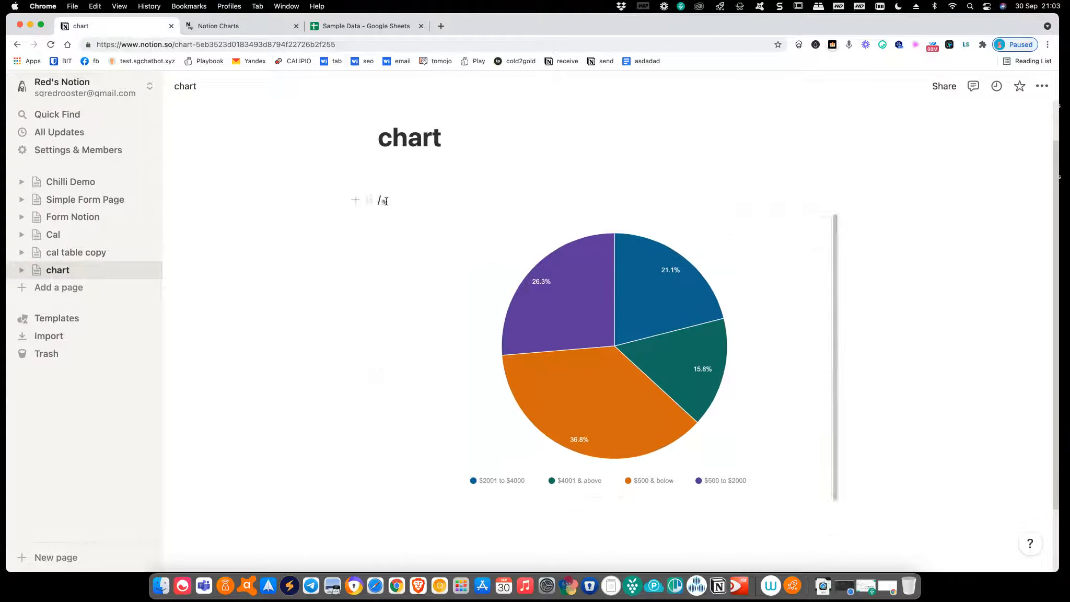
pyautogui.press('BackSpace')
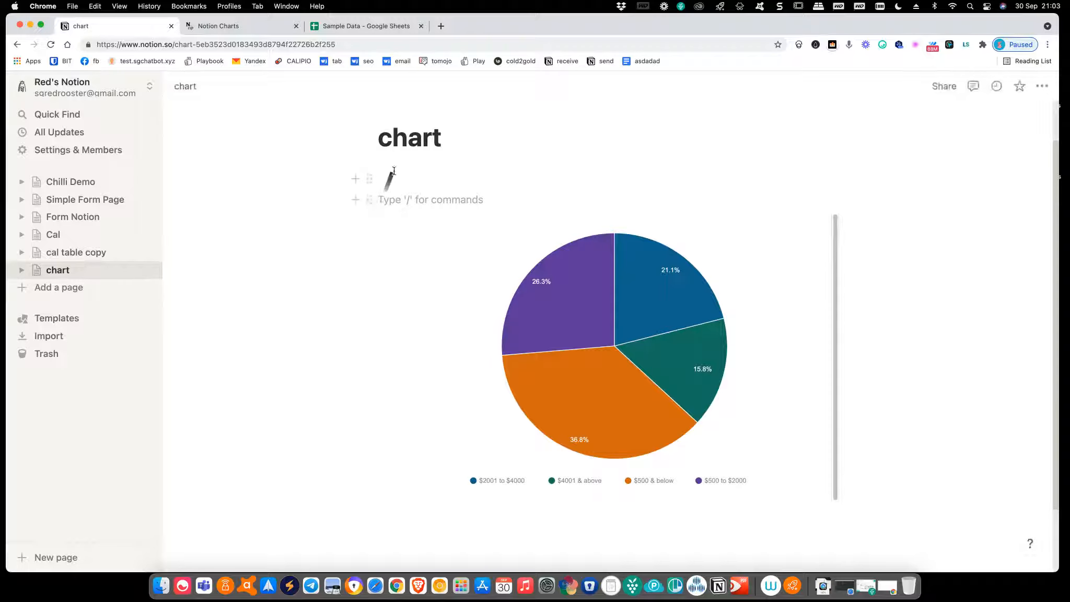
pyautogui.click(394, 172)
pyautogui.press('BackSpace')
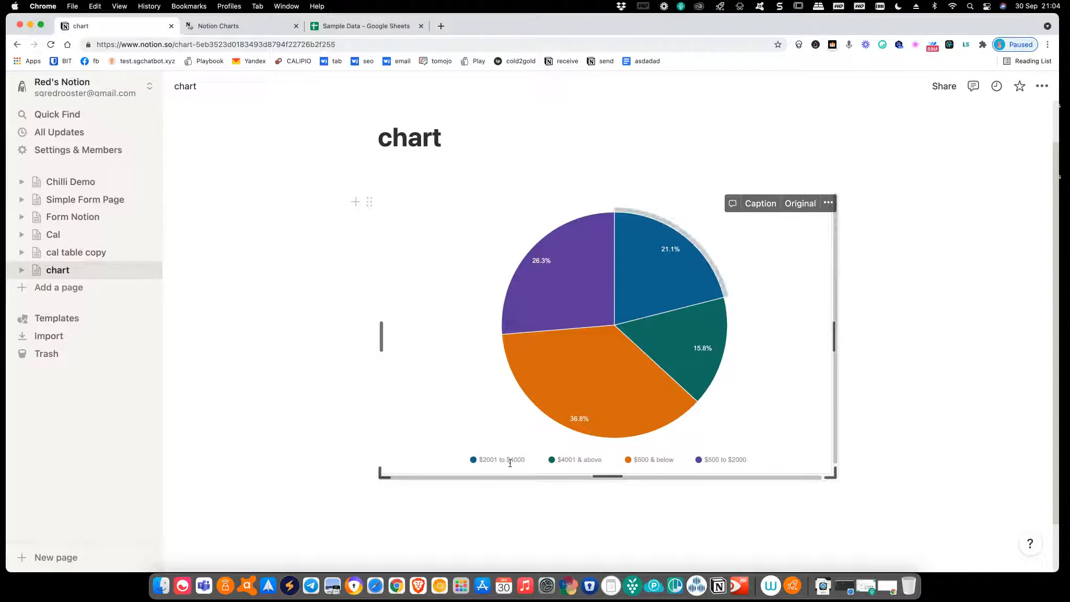
pyautogui.click(870, 469)
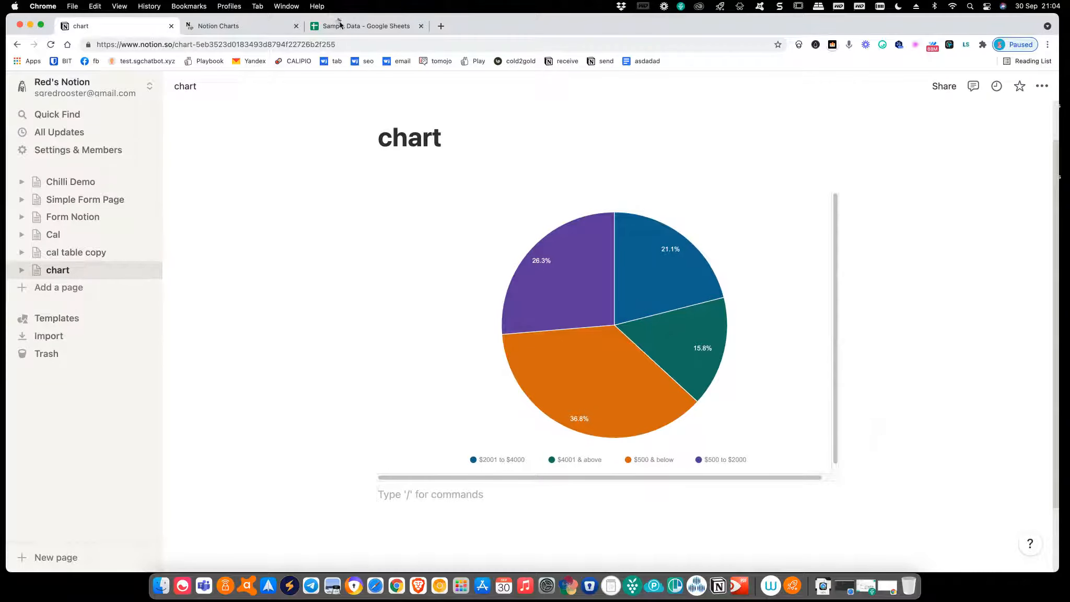
# Return to Notion Charts, reload the builder and reach the Connect your Google Sheet form
pyautogui.click(245, 30)
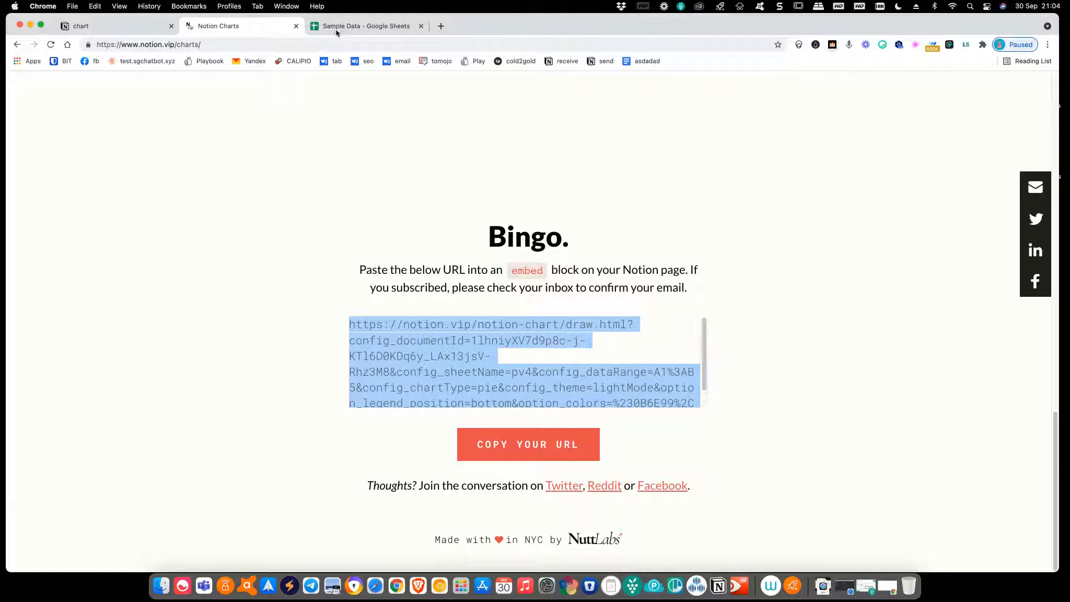
pyautogui.click(540, 460)
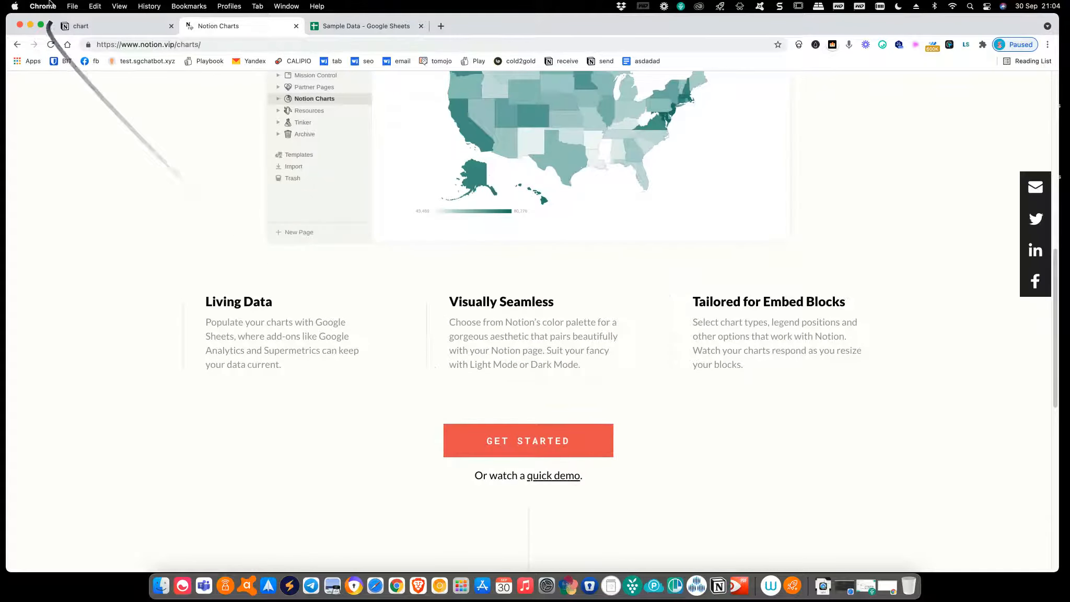
pyautogui.click(55, 45)
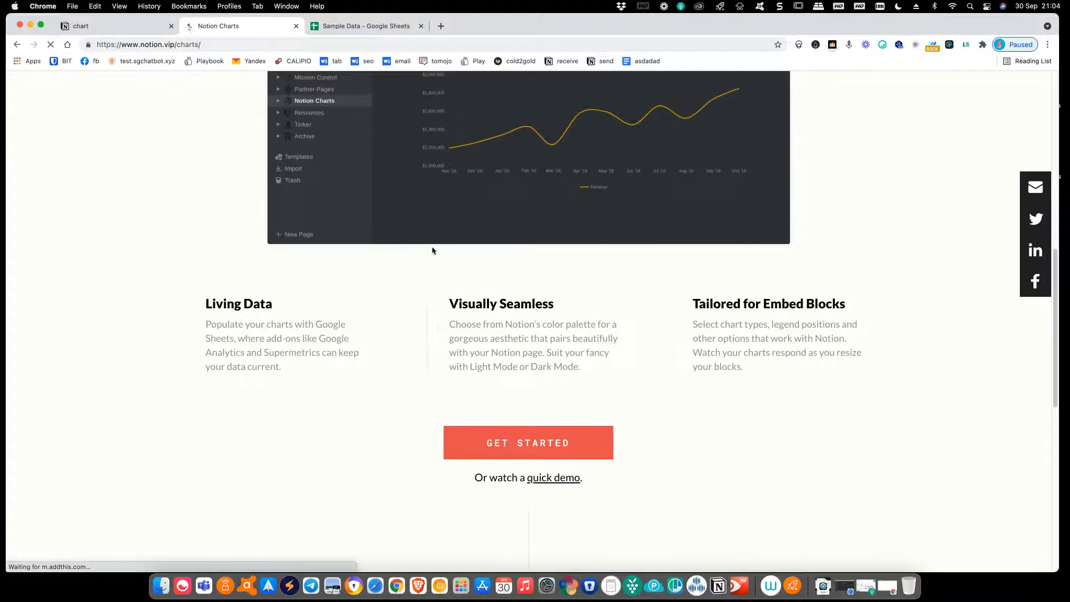
pyautogui.scroll(-3, 550, 440)
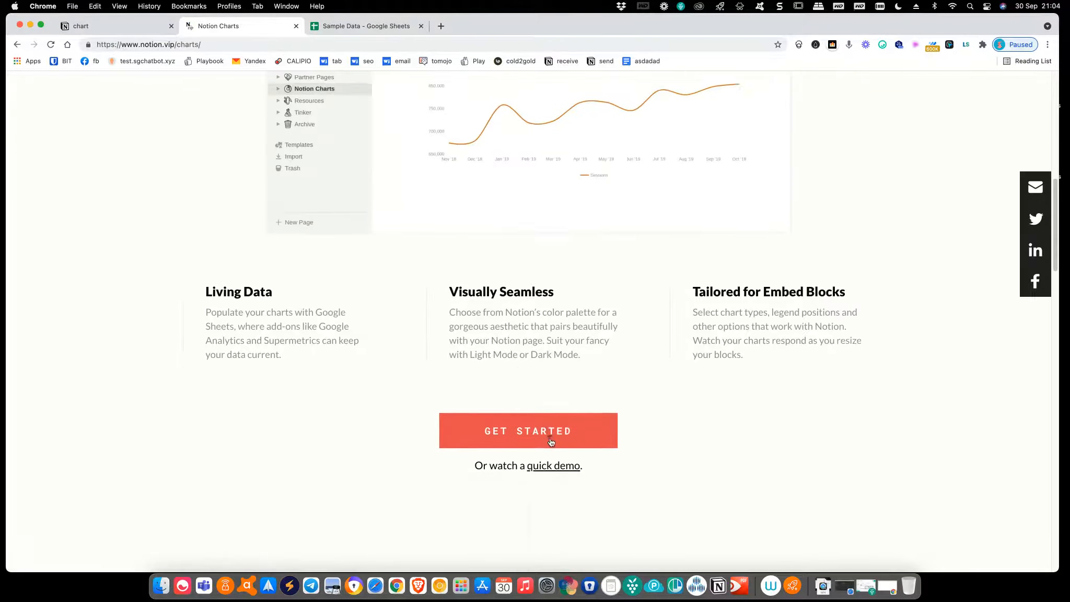
pyautogui.click(550, 440)
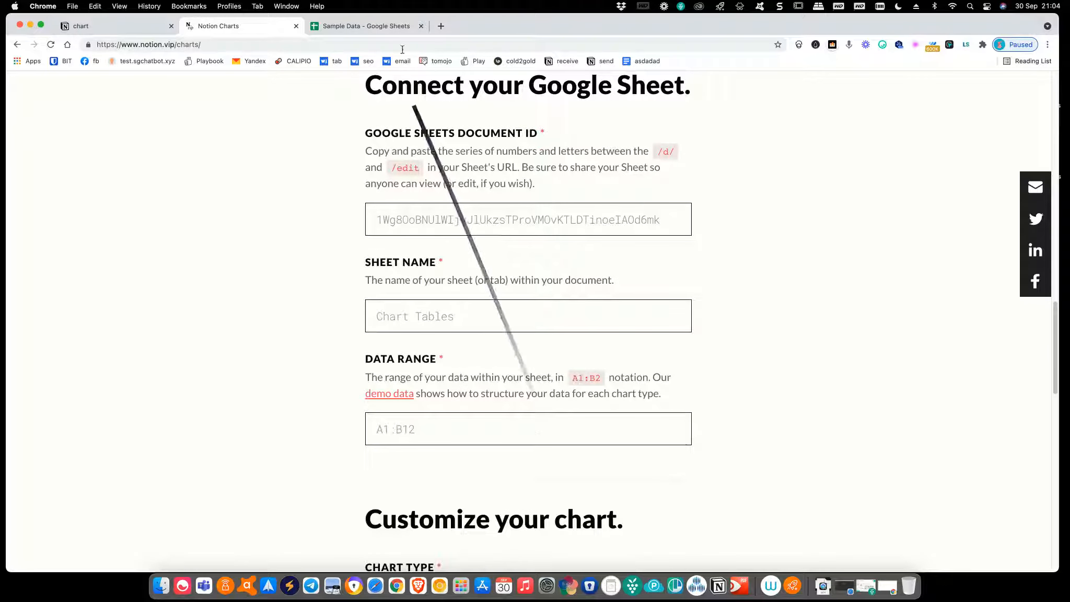
# Copy the Sample Data spreadsheet's ID, the part between /d/ and /edit in its address
pyautogui.click(374, 23)
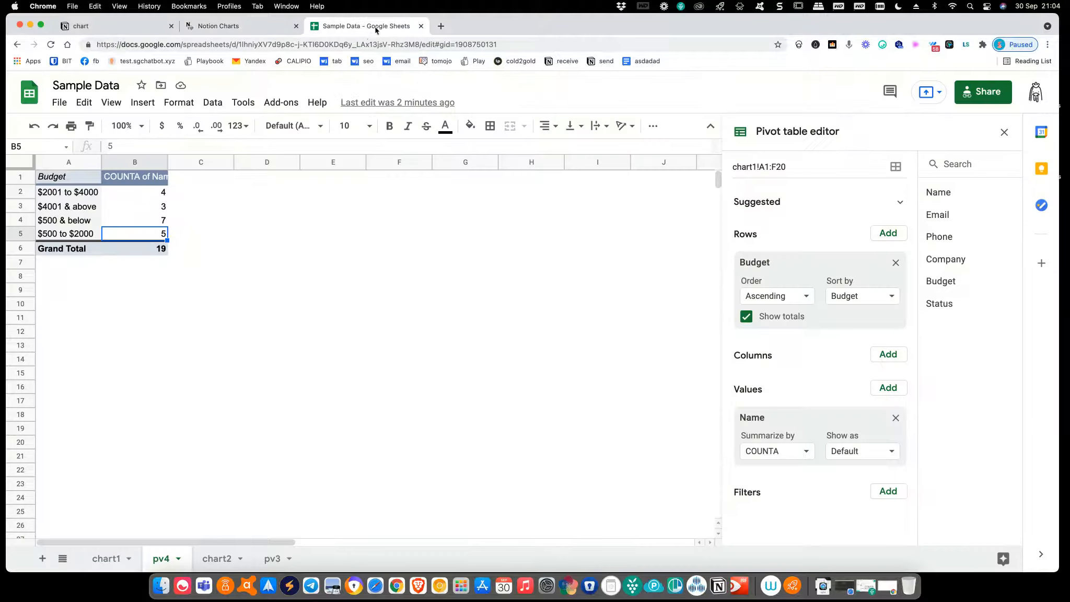
pyautogui.click(242, 47)
pyautogui.click(242, 47)
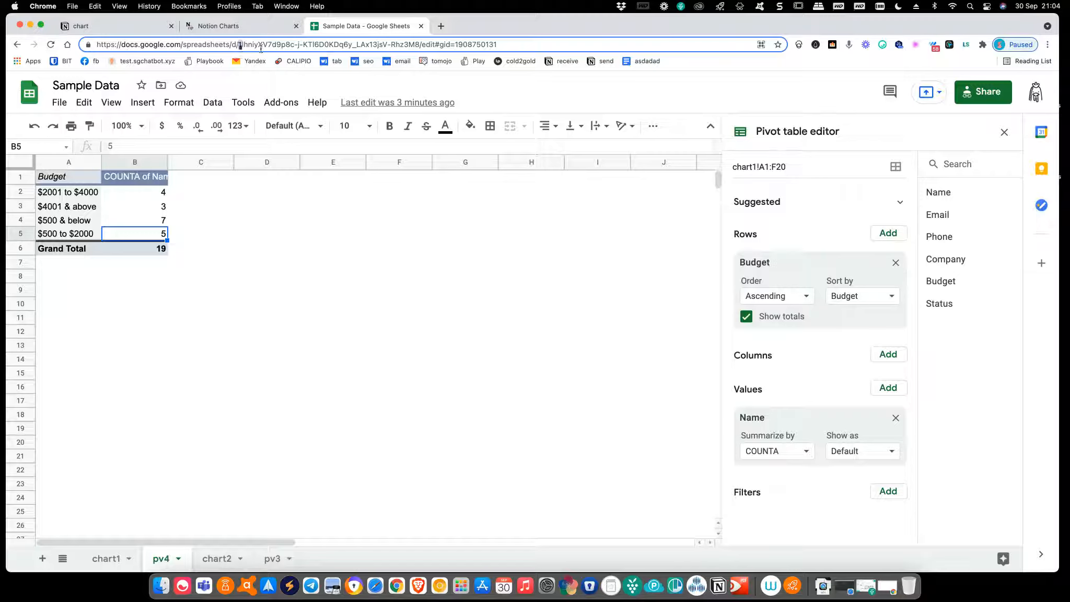
pyautogui.moveTo(261, 49); pyautogui.dragTo(344, 50)
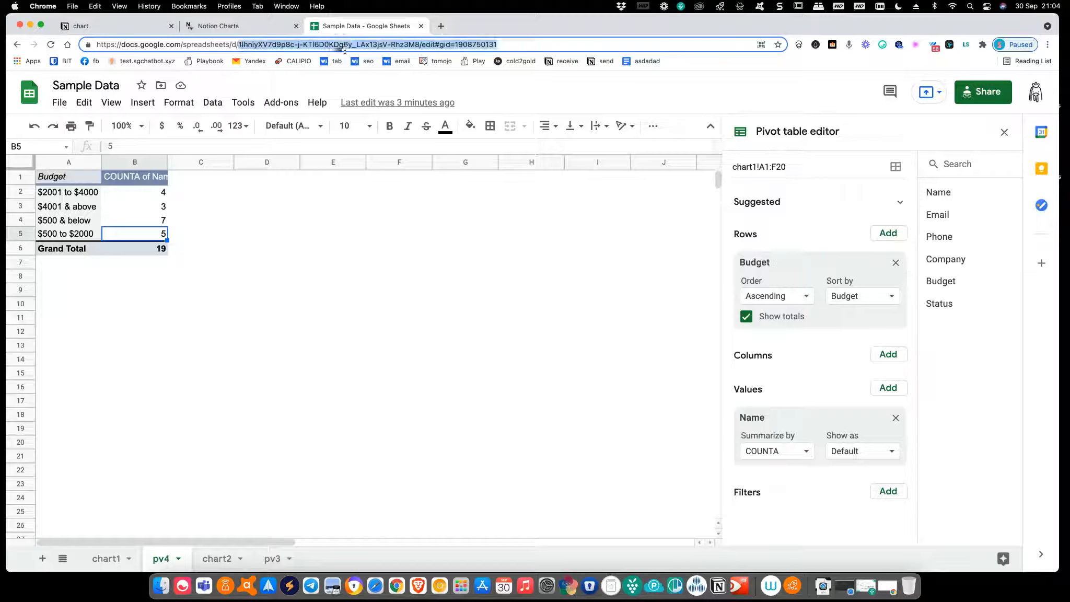
pyautogui.click(420, 46)
pyautogui.moveTo(418, 44); pyautogui.dragTo(236, 42)
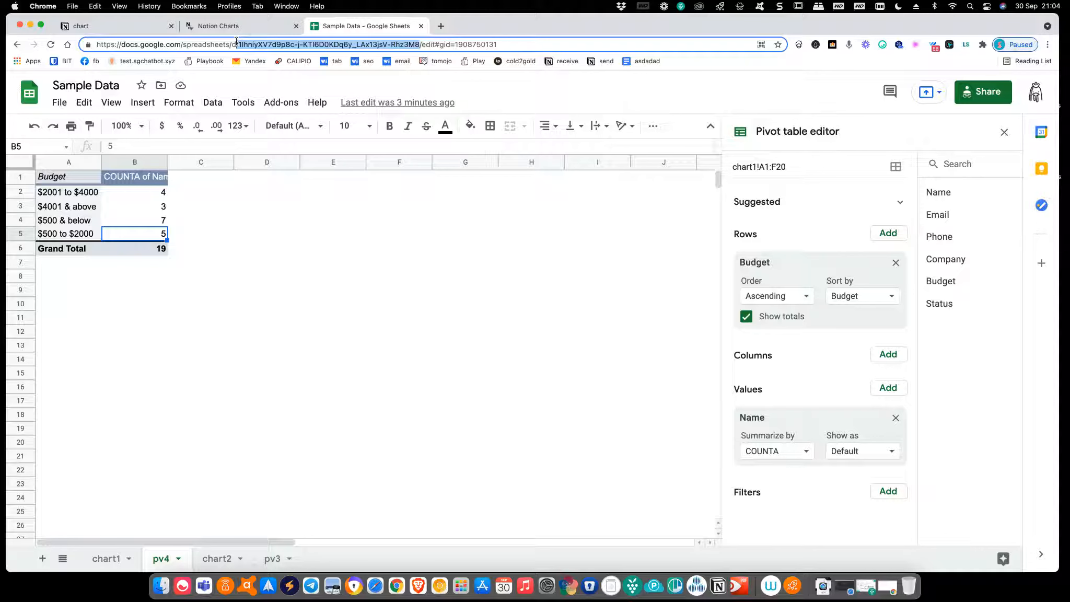
pyautogui.rightClick(271, 46)
pyautogui.click(311, 112)
# Paste the document ID without its leading slash, enter sheet name pv4, and begin data range A1:
pyautogui.click(272, 26)
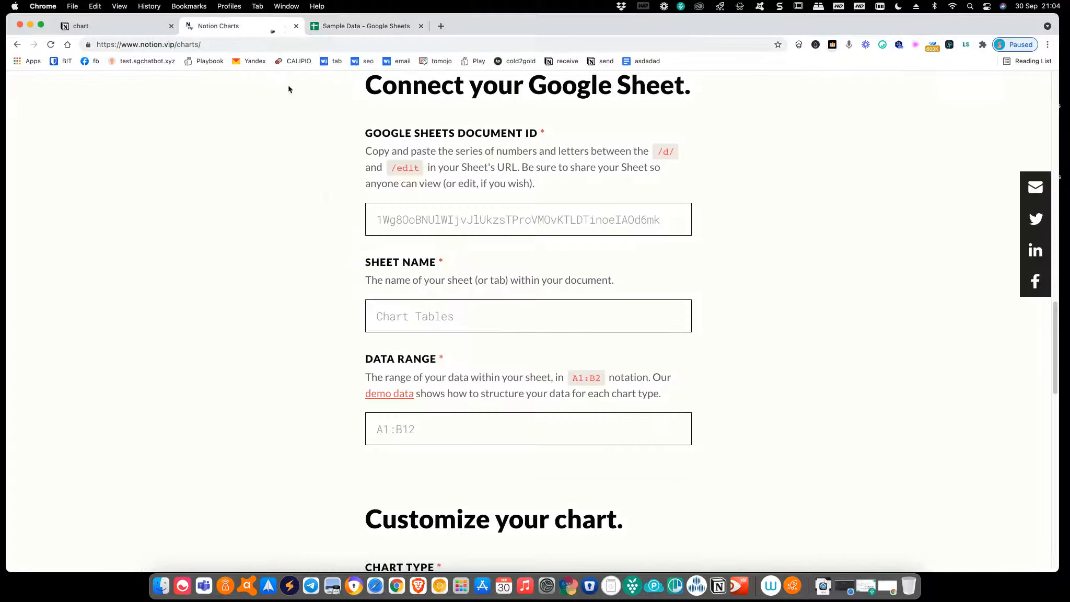
pyautogui.click(386, 213)
pyautogui.press('super+v')
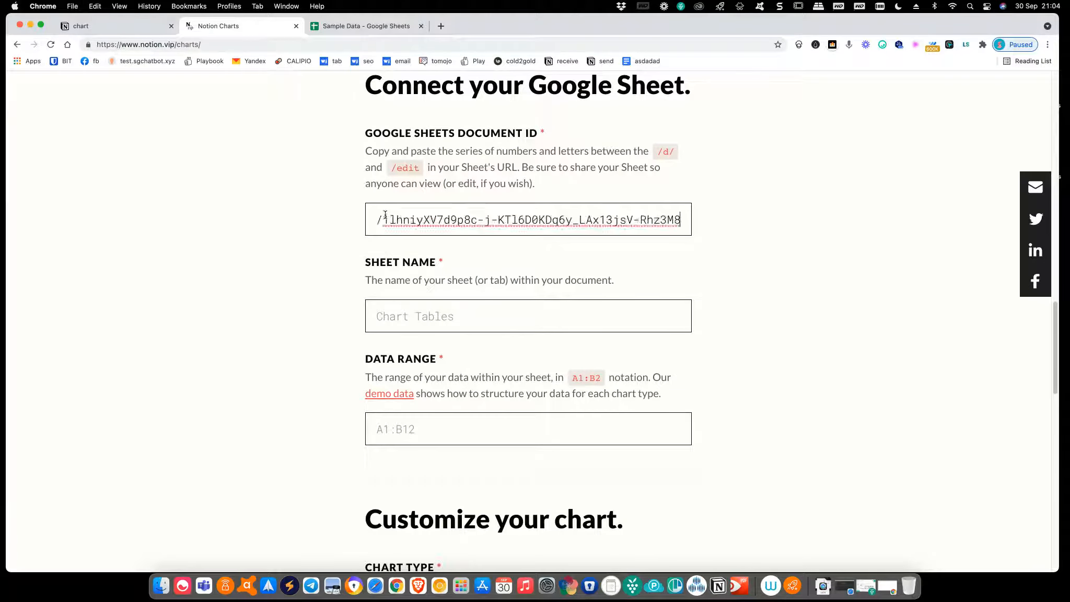
pyautogui.press('BackSpace')
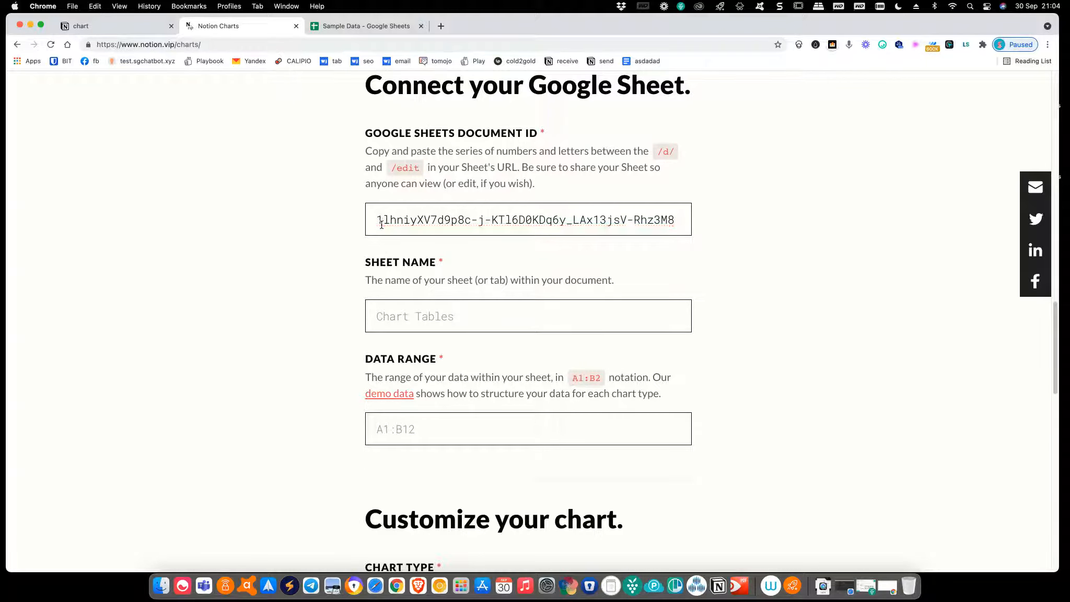
pyautogui.click(438, 324)
pyautogui.write('pv4')
pyautogui.click(453, 431)
pyautogui.write('A1:B5')
# Set the chart type to Bar (Horizontal), leaving the horizontal axis number format at None
pyautogui.scroll(-4, 486, 450)
pyautogui.scroll(-3, 487, 458)
pyautogui.click(509, 345)
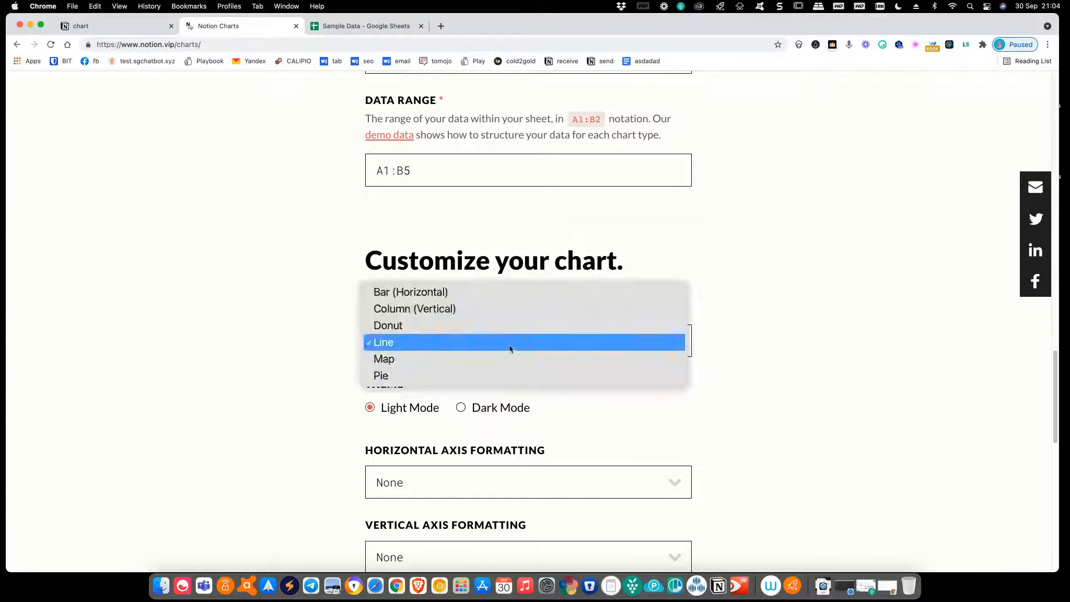
pyautogui.click(484, 294)
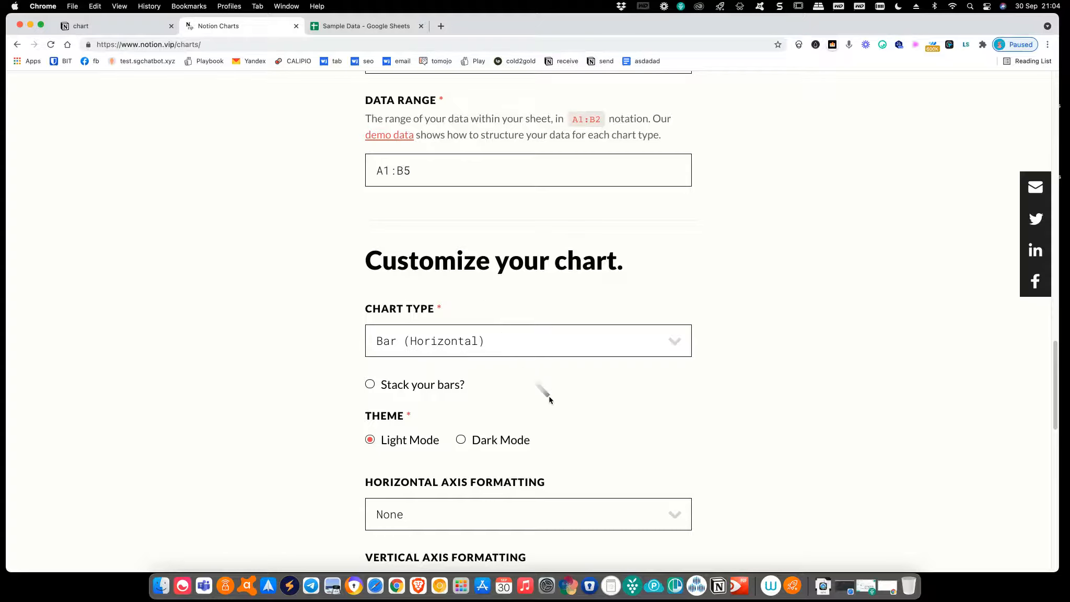
pyautogui.scroll(-3, 543, 395)
pyautogui.scroll(-1, 549, 401)
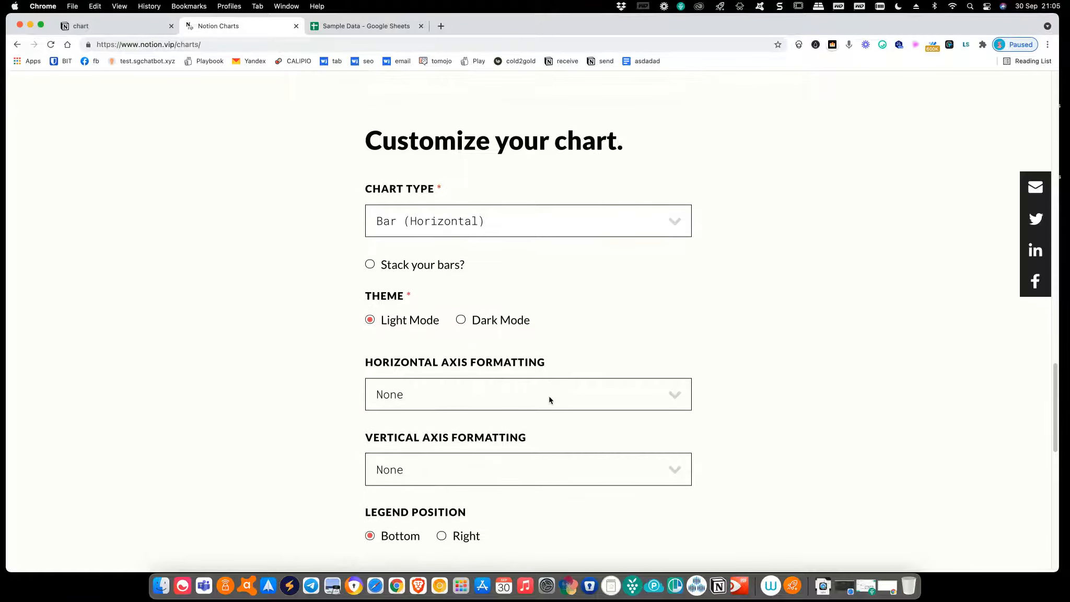
pyautogui.scroll(-2, 549, 400)
pyautogui.scroll(-2, 550, 400)
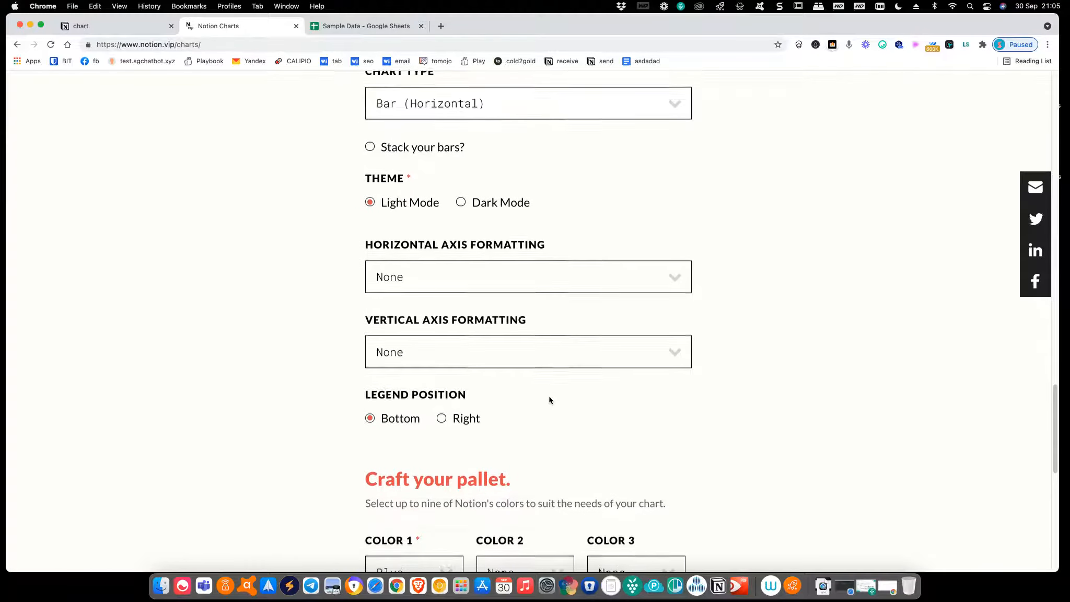
pyautogui.click(621, 288)
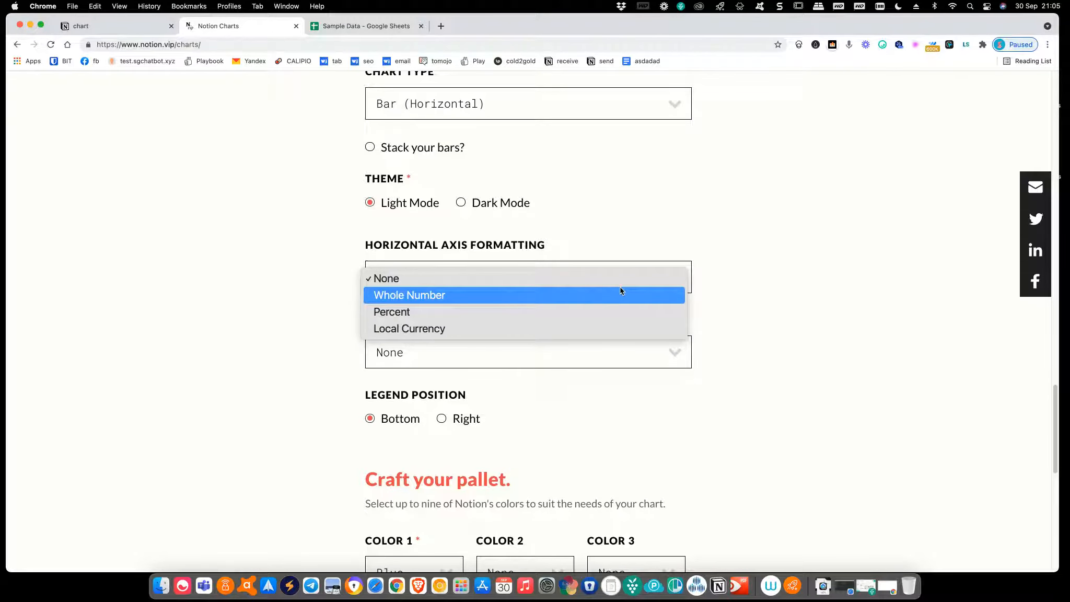
pyautogui.click(757, 308)
# Set chart colours 2–4 to Green, Orange and Pink
pyautogui.scroll(-2, 703, 485)
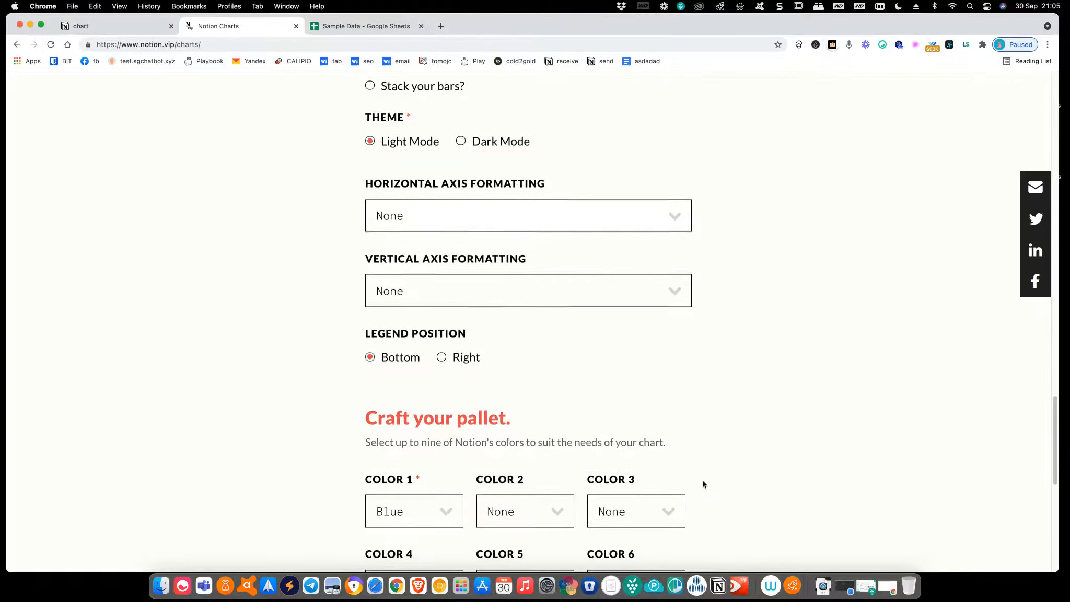
pyautogui.scroll(-6, 704, 485)
pyautogui.click(541, 327)
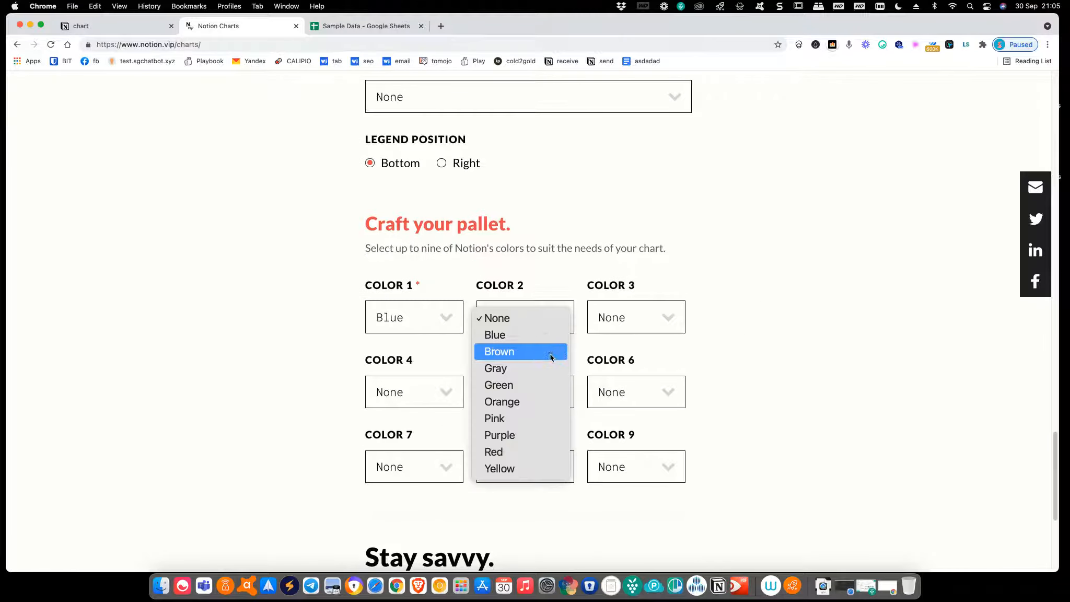
pyautogui.click(549, 384)
pyautogui.click(629, 327)
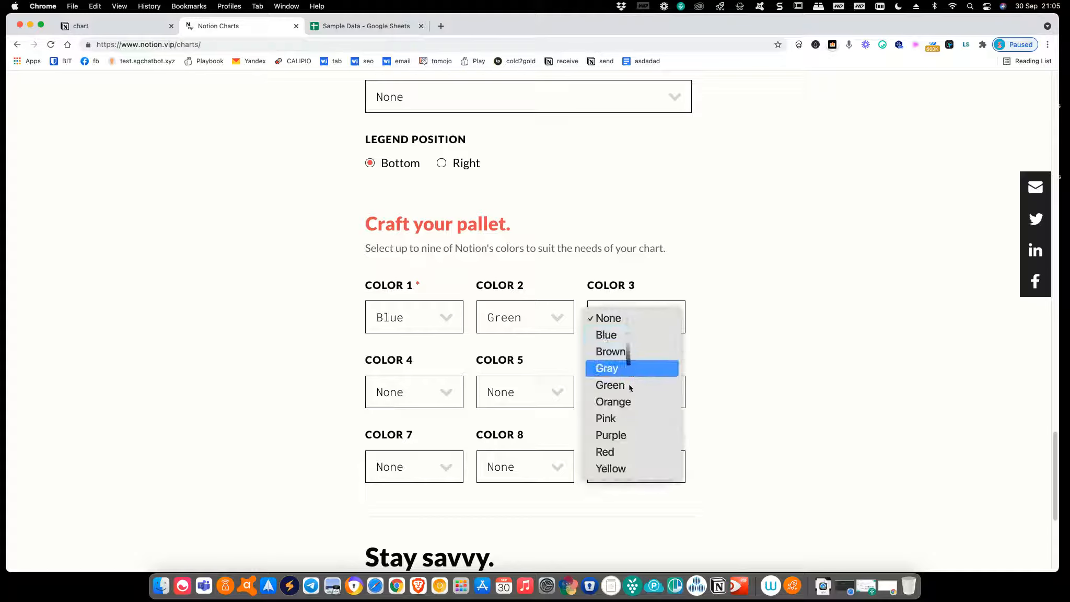
pyautogui.click(627, 401)
pyautogui.click(442, 396)
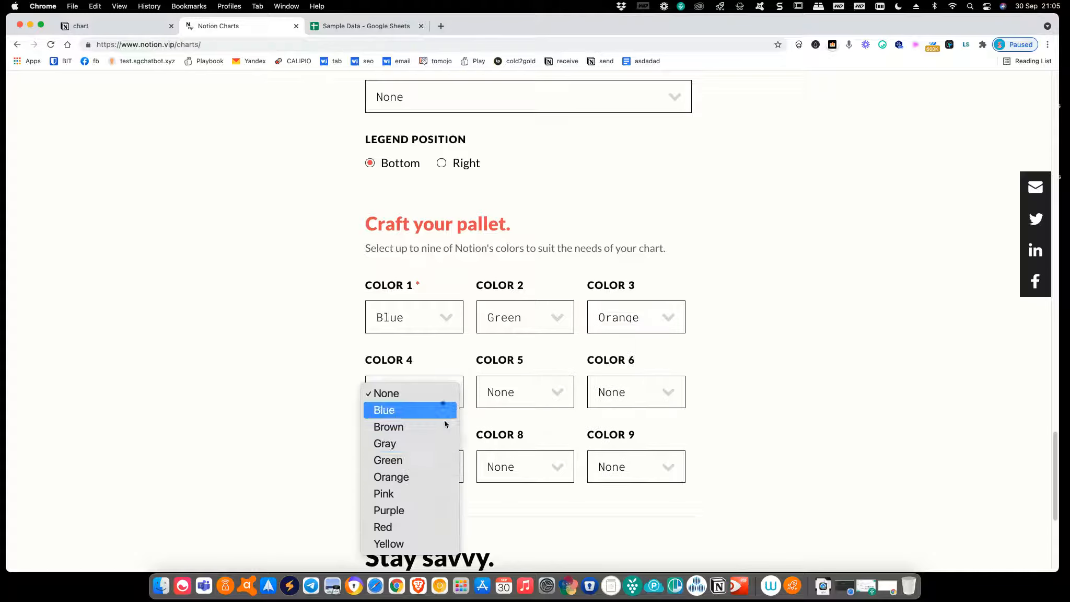
pyautogui.click(441, 493)
# Generate the bar chart with MAKE MAGIC and copy its embed URL
pyautogui.scroll(-2, 558, 520)
pyautogui.scroll(-5, 560, 523)
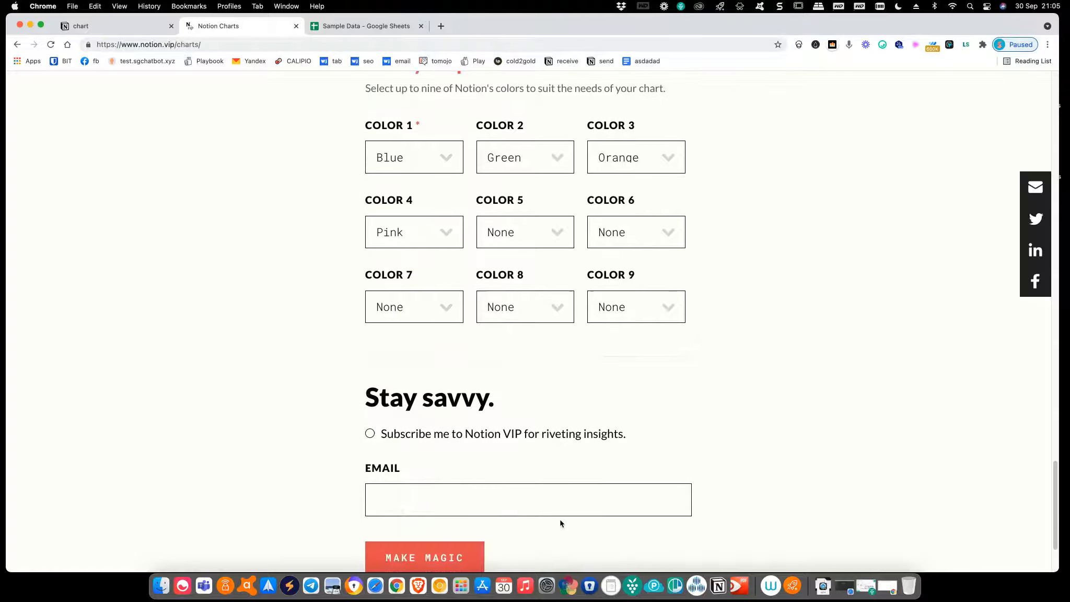
pyautogui.click(486, 491)
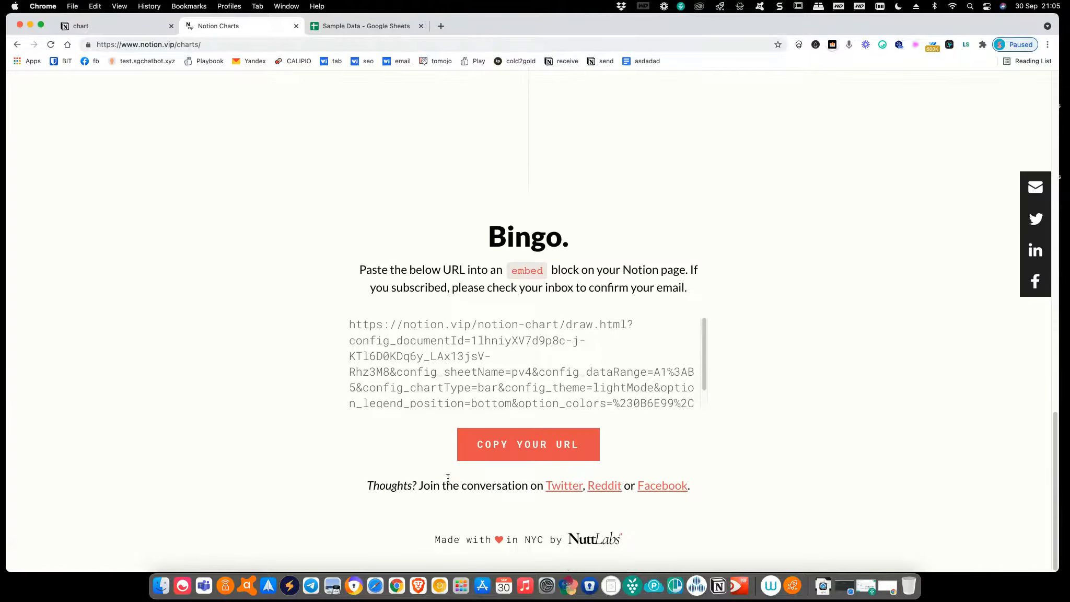
pyautogui.click(515, 452)
pyautogui.click(396, 28)
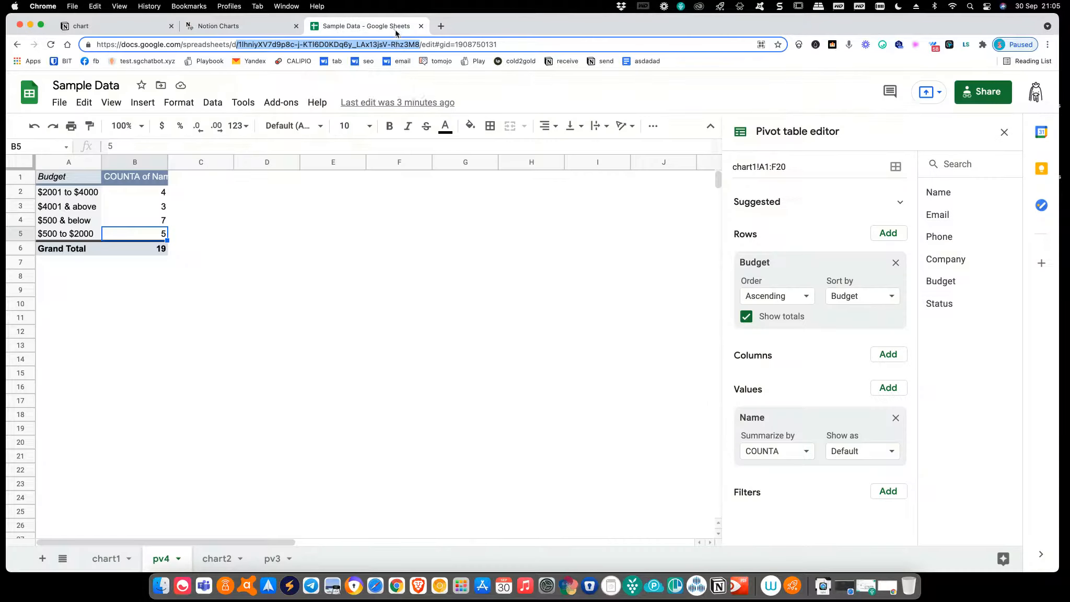
pyautogui.click(246, 27)
# Embed the copied bar chart URL on a new line below the pie chart in Notion
pyautogui.click(126, 27)
pyautogui.scroll(-3, 471, 492)
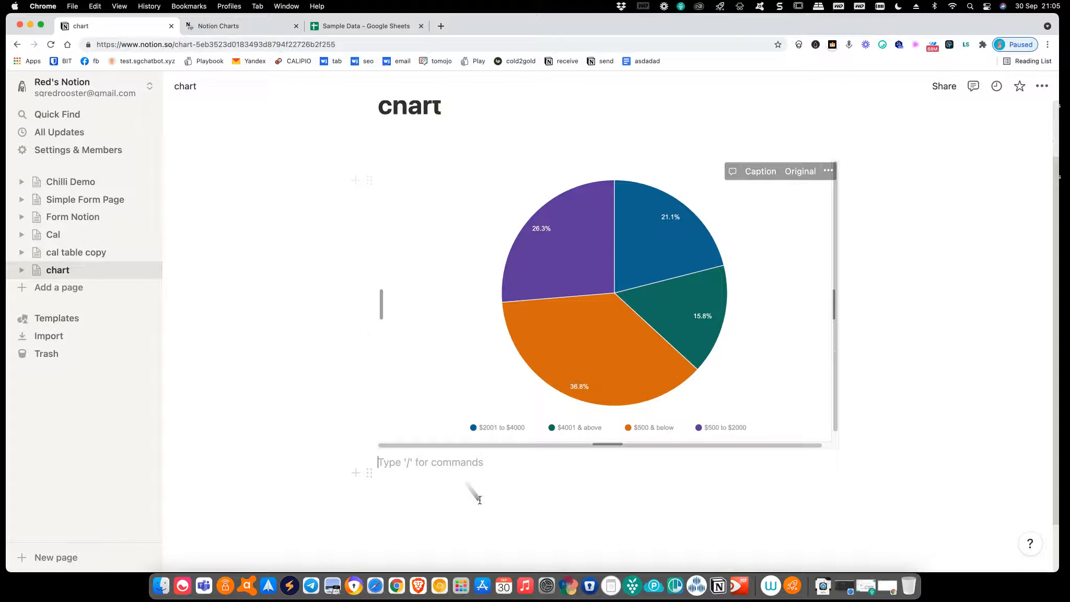
pyautogui.click(450, 473)
pyautogui.press('Return')
pyautogui.press('Return')
pyautogui.write('/')
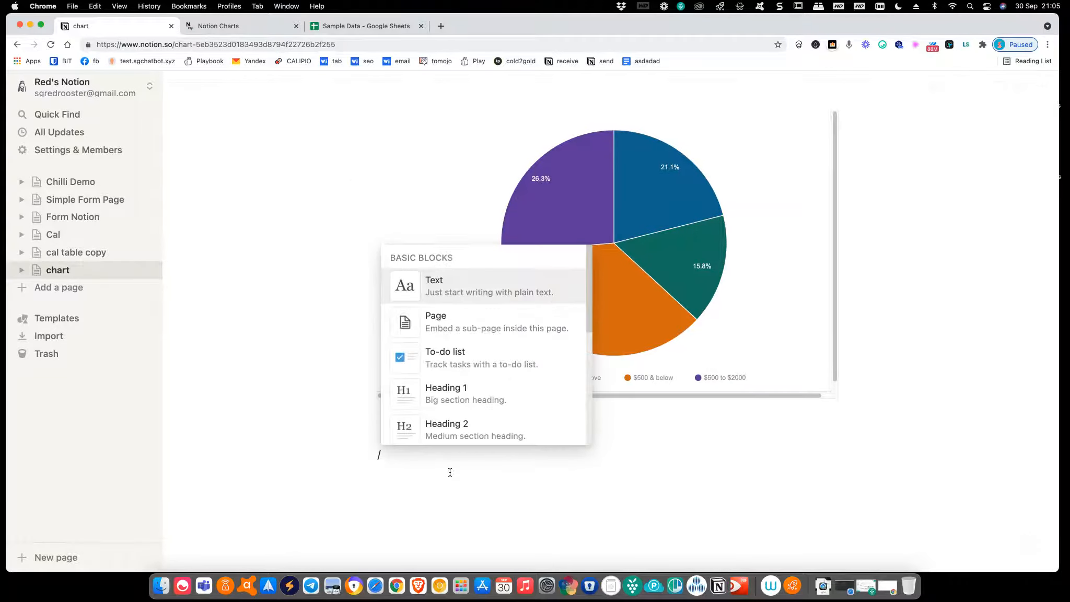
pyautogui.press('super+v')
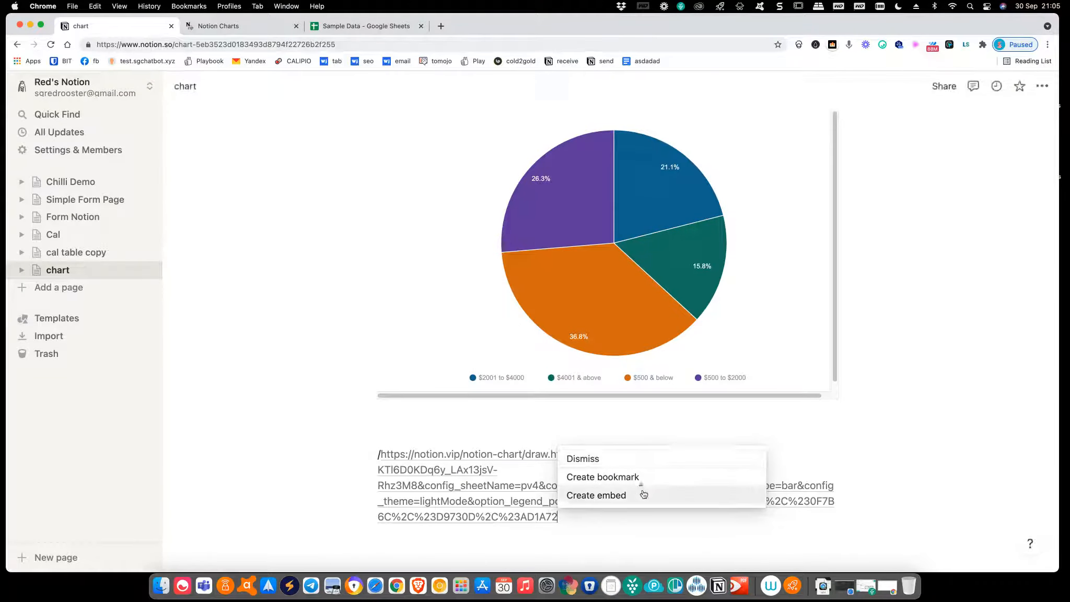
pyautogui.click(642, 495)
pyautogui.scroll(-1, 610, 549)
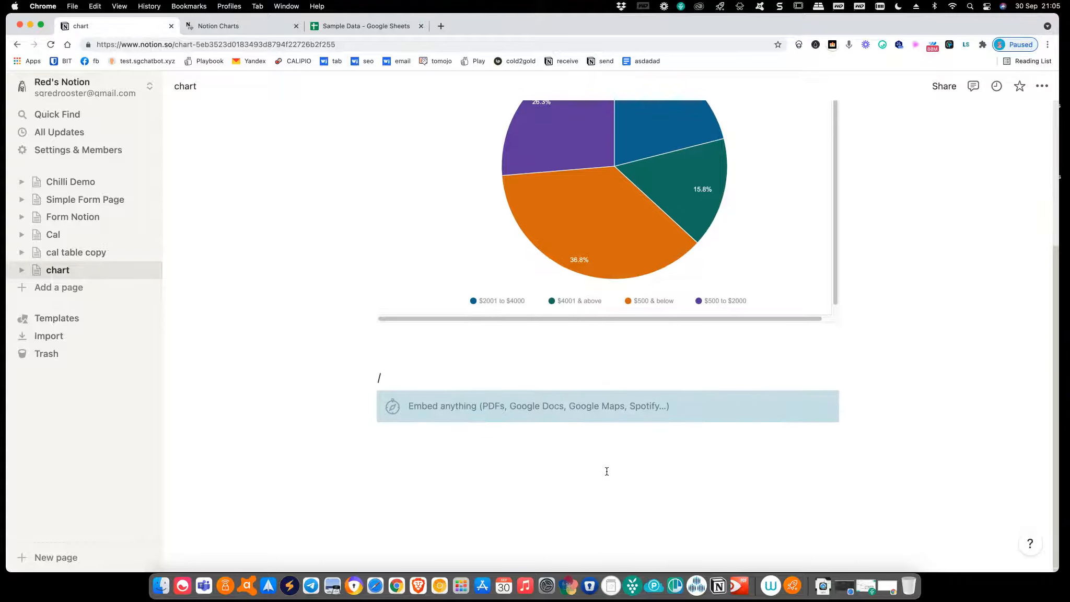
pyautogui.scroll(-5, 607, 475)
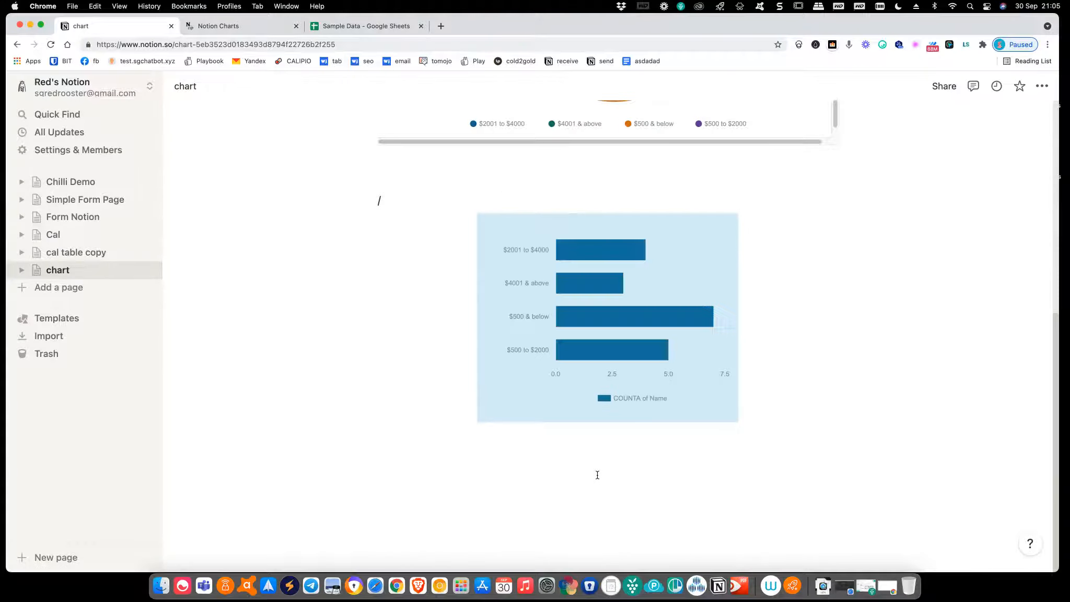
# Resize the bar chart embed, widening it and then shortening it to sit below the pie chart
pyautogui.moveTo(478, 421); pyautogui.dragTo(320, 480)
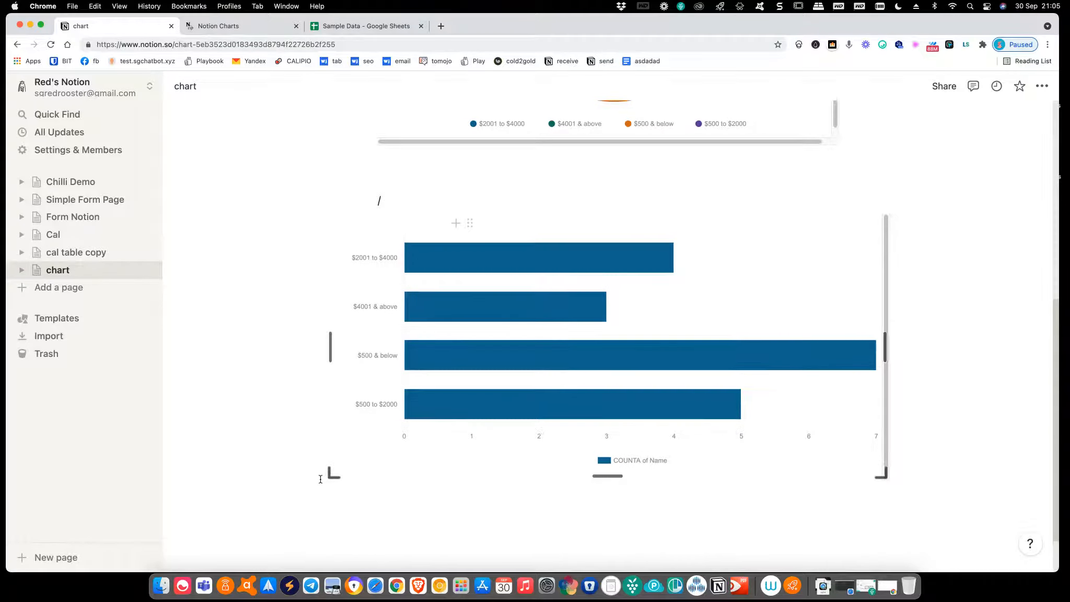
pyautogui.click(971, 372)
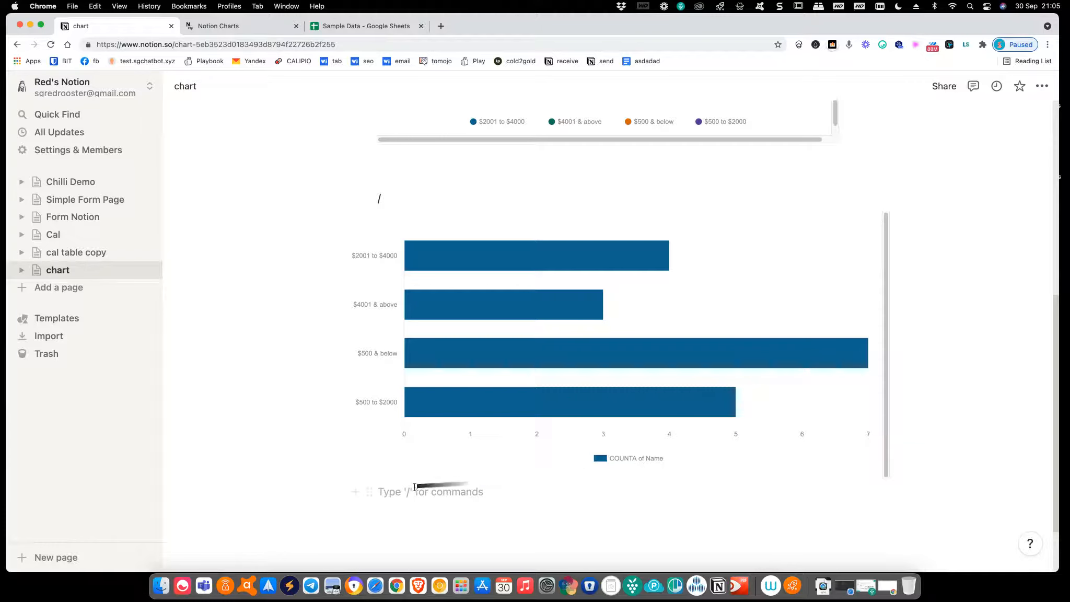
pyautogui.moveTo(884, 473)
pyautogui.moveTo(883, 474); pyautogui.dragTo(987, 521)
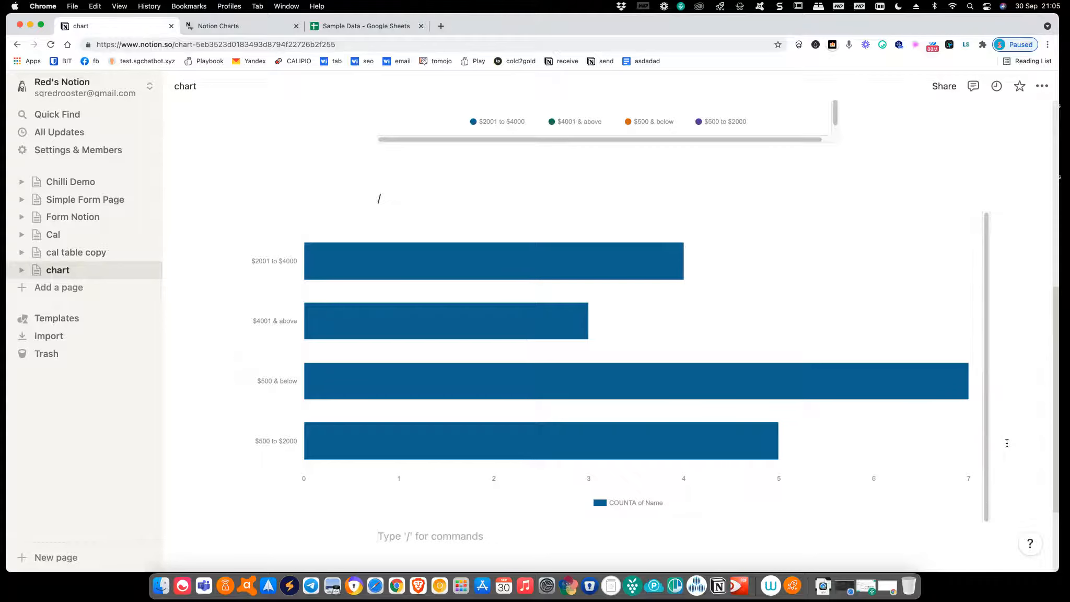
pyautogui.scroll(-2, 985, 465)
pyautogui.scroll(-2, 986, 465)
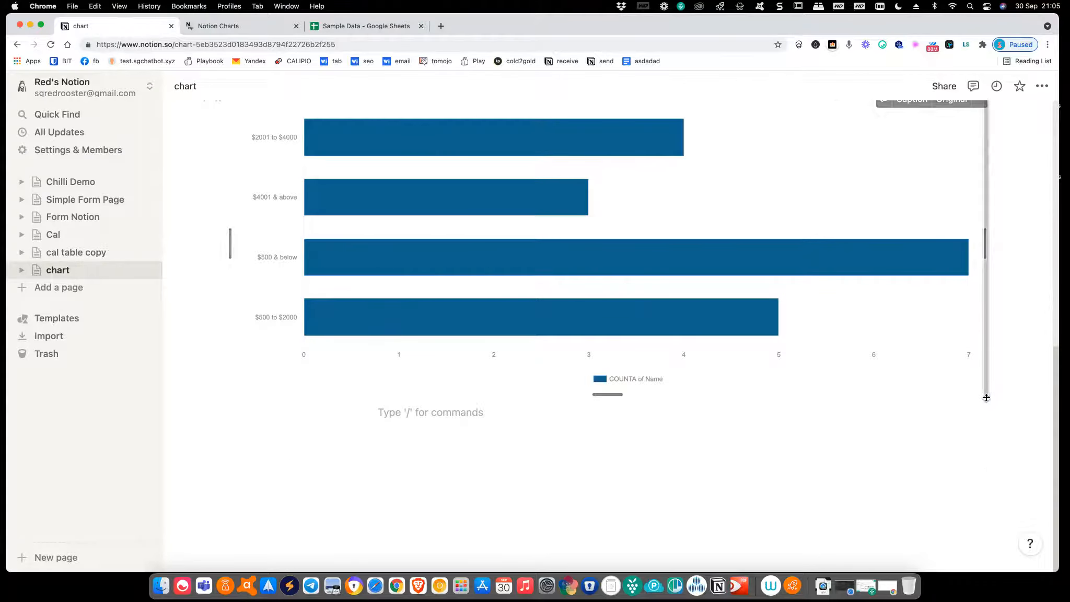
pyautogui.moveTo(987, 395); pyautogui.dragTo(908, 360)
pyautogui.scroll(5, 759, 476)
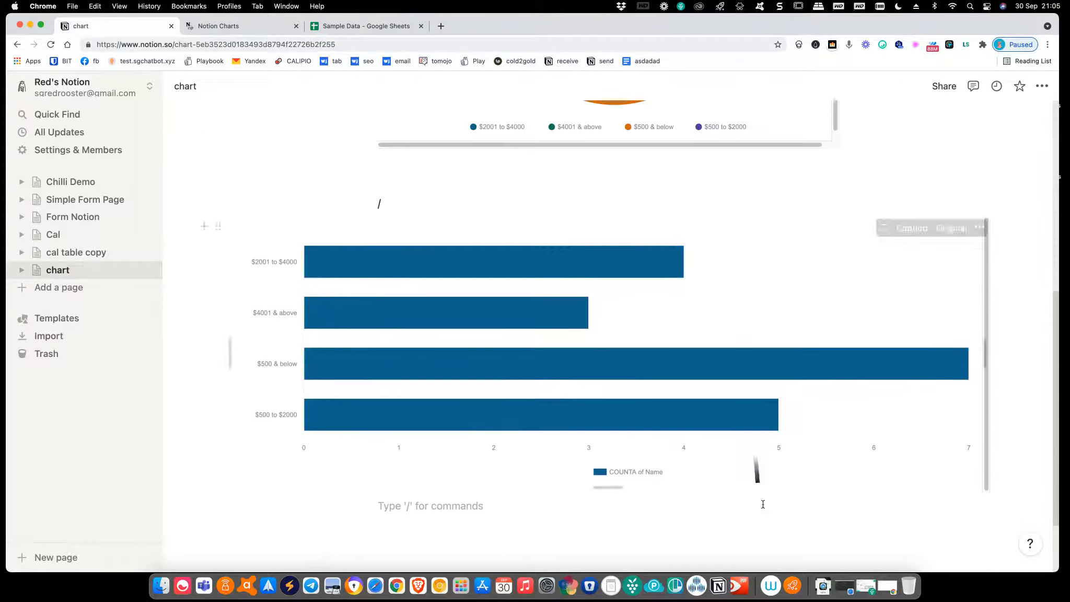
pyautogui.click(954, 174)
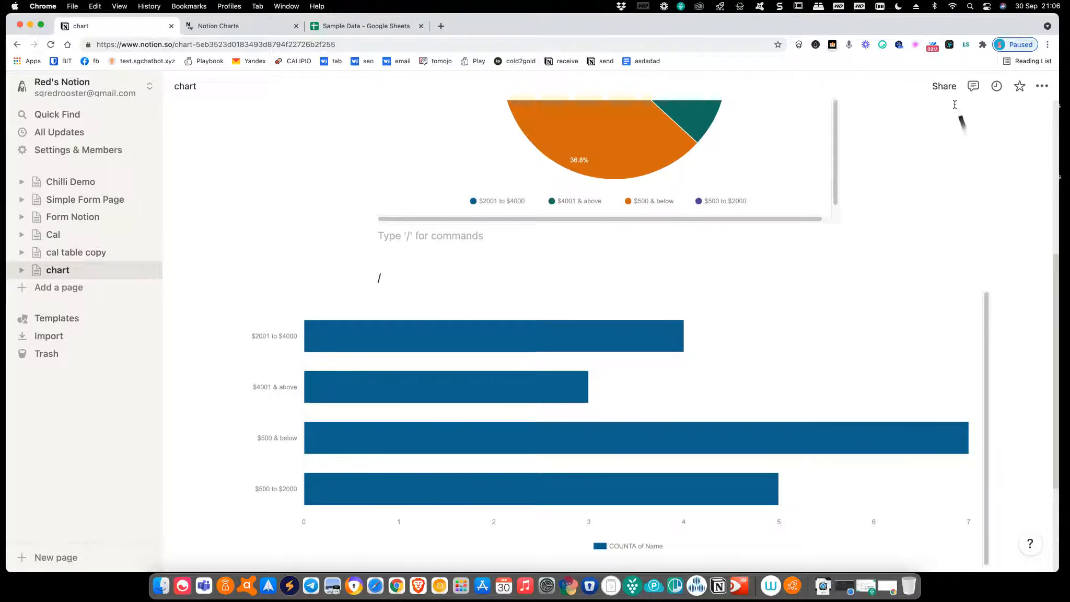
# Turn on Share to web for the chart page, copy its public link, and switch to Safari
pyautogui.click(946, 87)
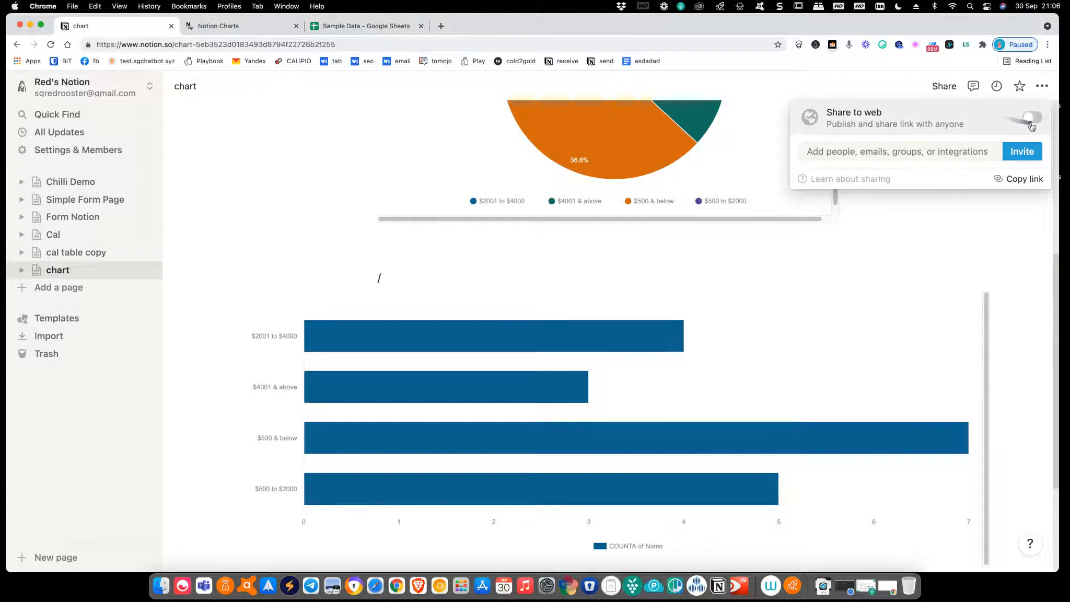
pyautogui.click(1032, 118)
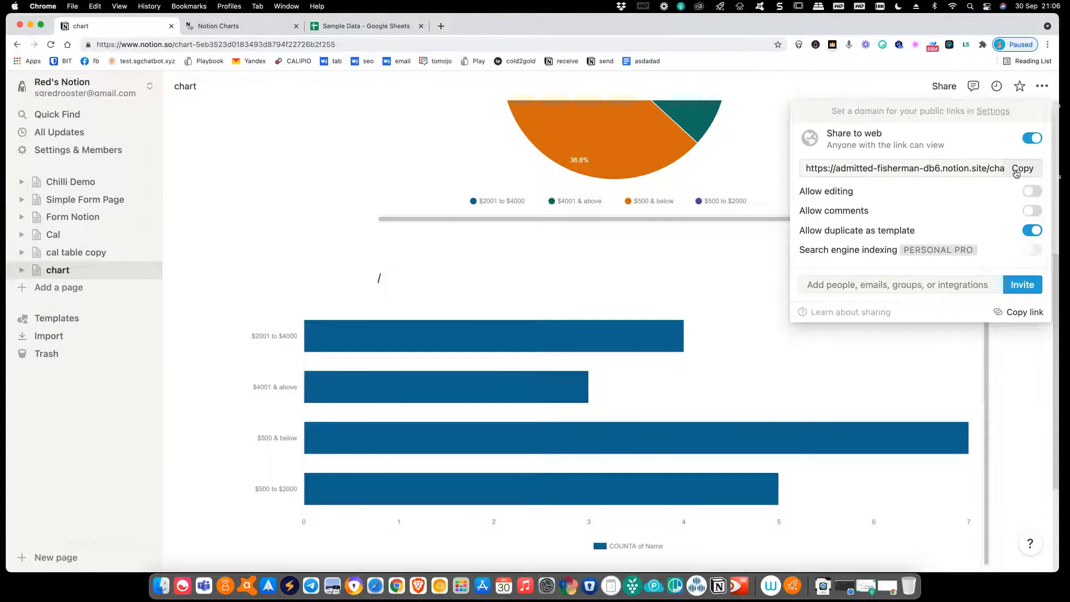
pyautogui.click(1017, 169)
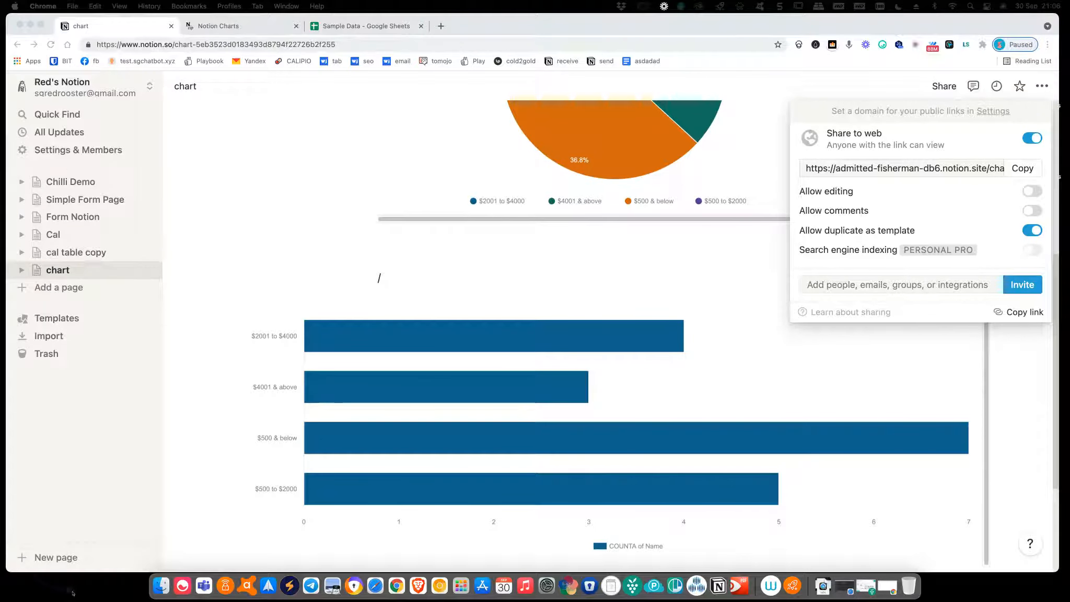
pyautogui.click(376, 585)
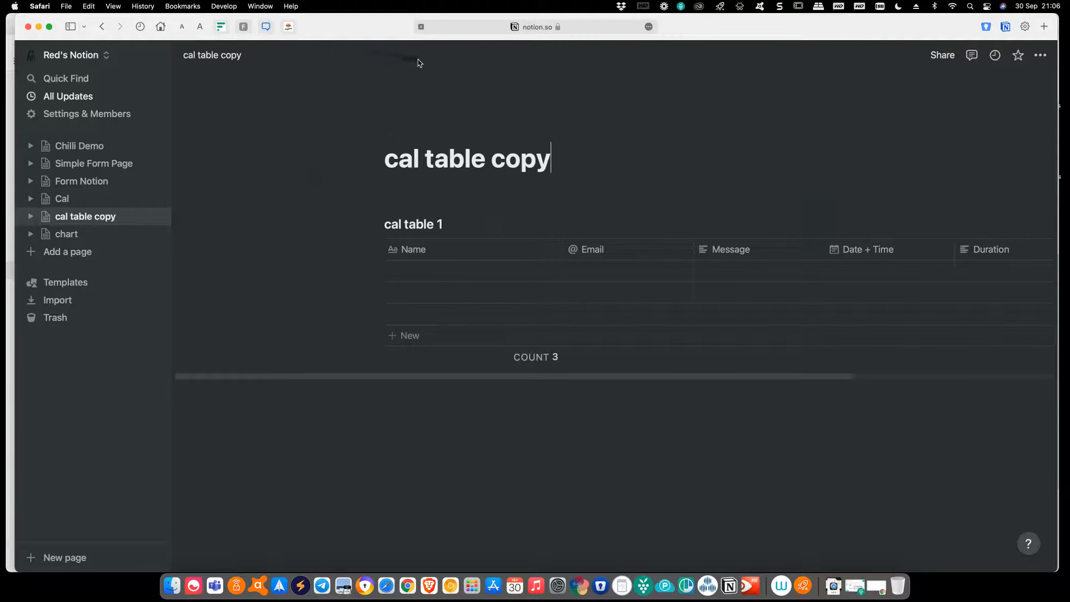
# Load the copied notion.site link in Safari and scroll through the published pie and bar charts
pyautogui.click(570, 27)
pyautogui.press('super+v')
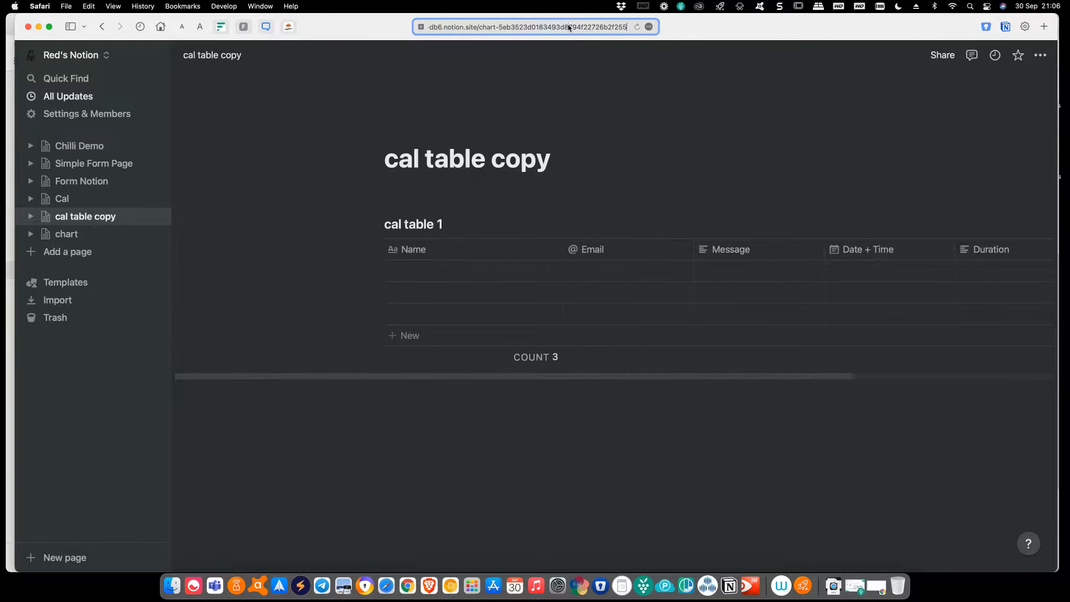
pyautogui.press('Return')
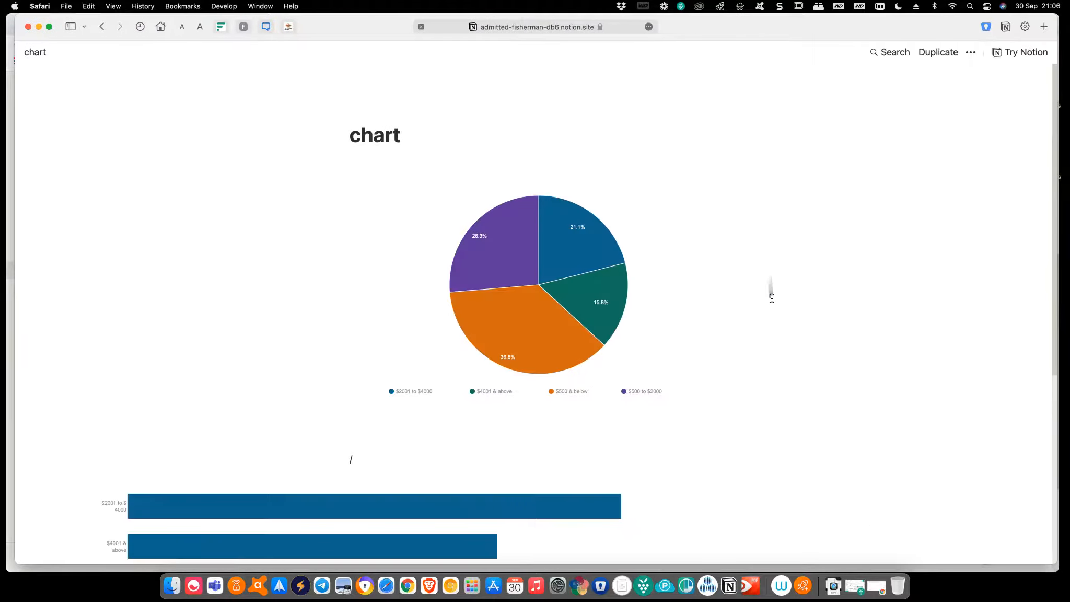
pyautogui.scroll(-4, 769, 296)
pyautogui.scroll(2, 766, 300)
pyautogui.scroll(-1, 765, 299)
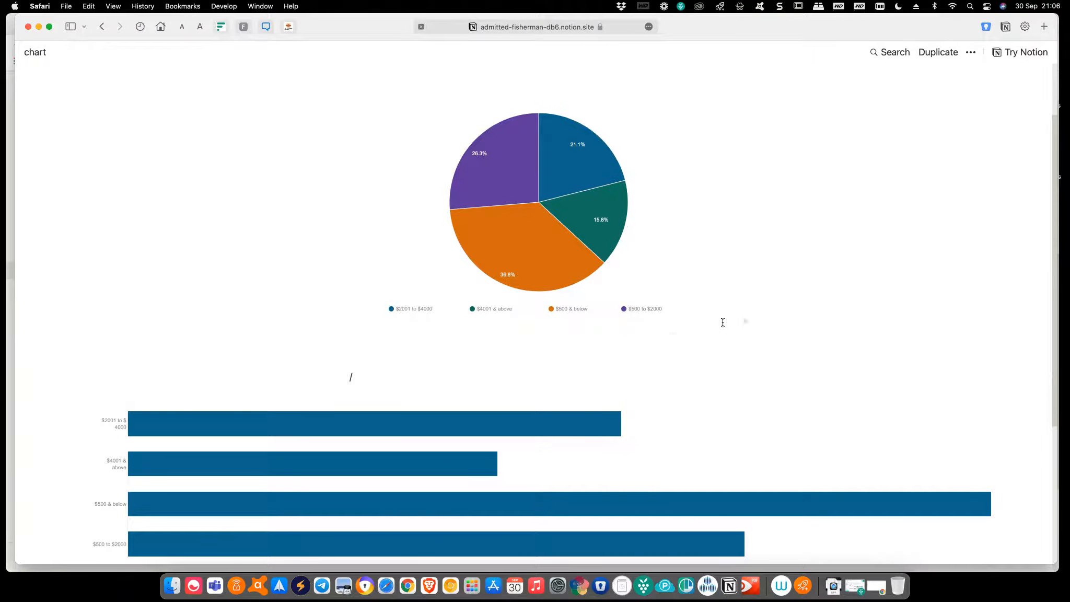
pyautogui.scroll(-5, 386, 311)
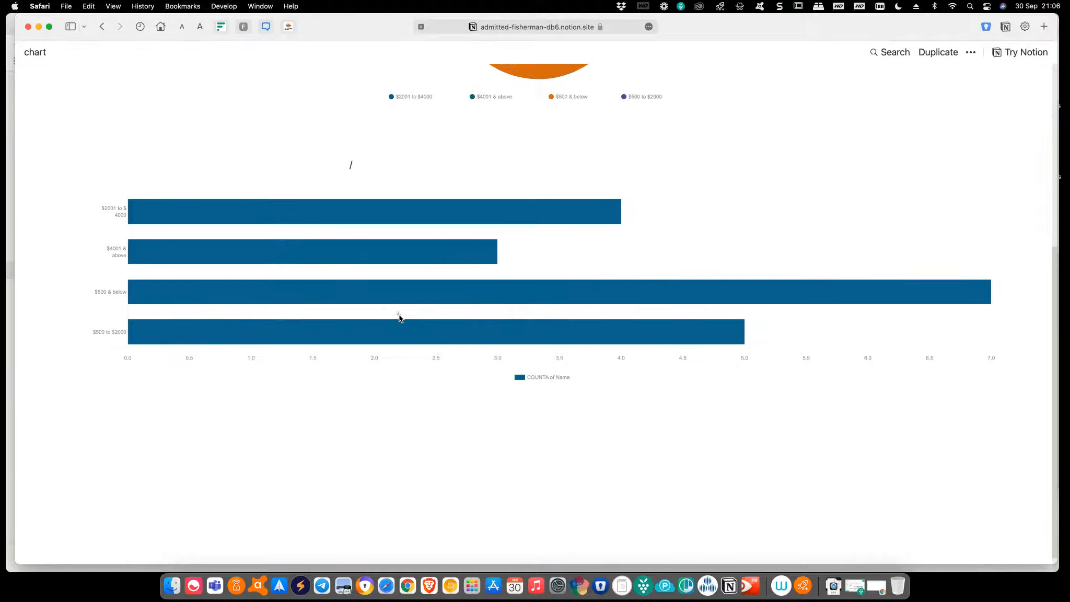
pyautogui.scroll(7, 399, 318)
pyautogui.scroll(-3, 399, 316)
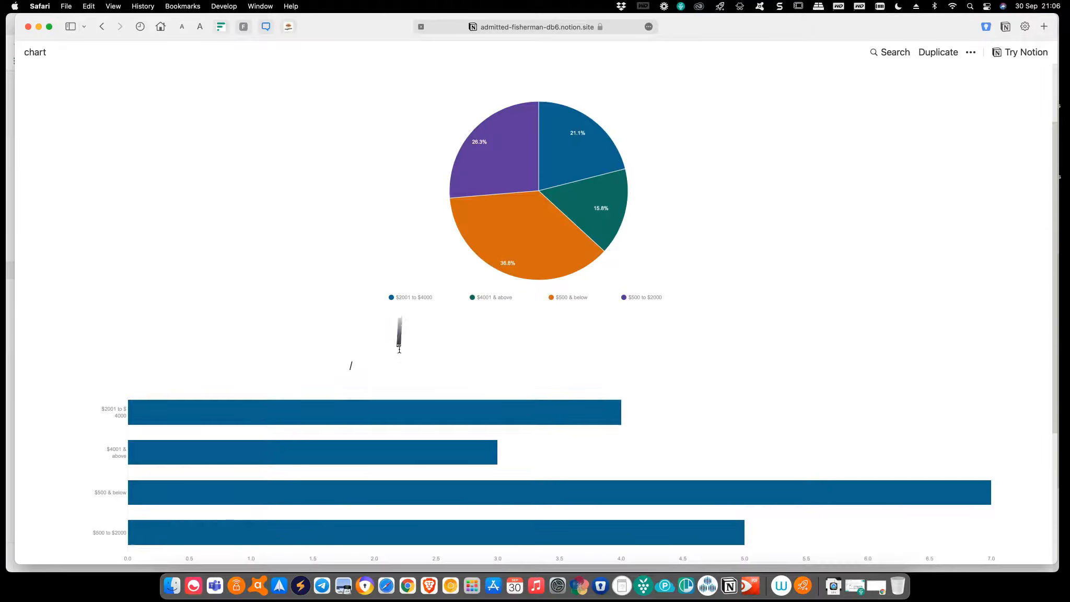
pyautogui.scroll(-2, 416, 354)
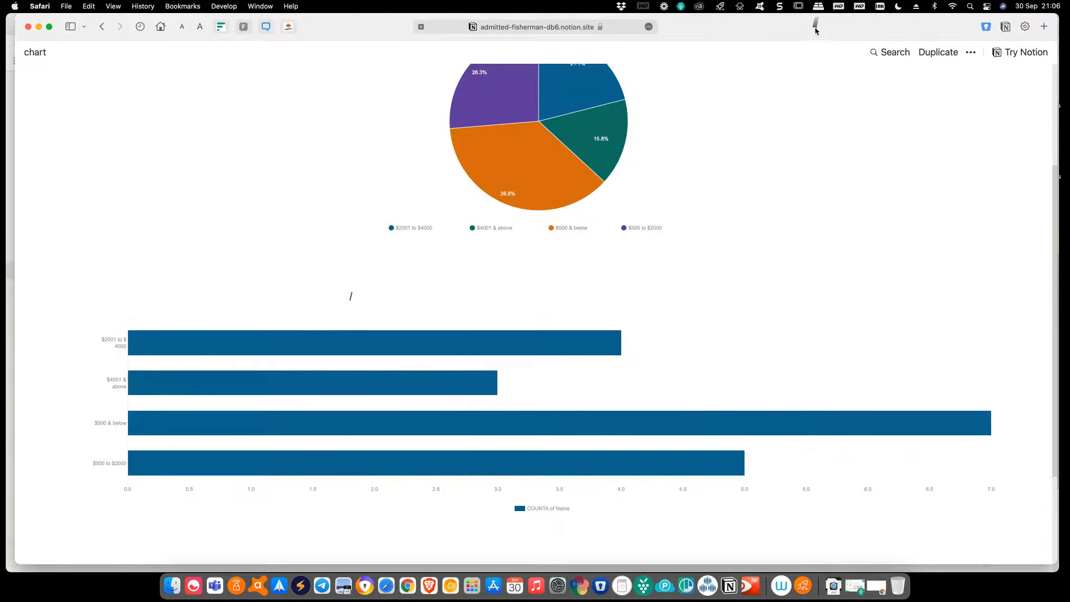
# Tile the windows with the Notion editor in Chrome on the left half and Safari on the right
pyautogui.moveTo(813, 26); pyautogui.dragTo(751, 9)
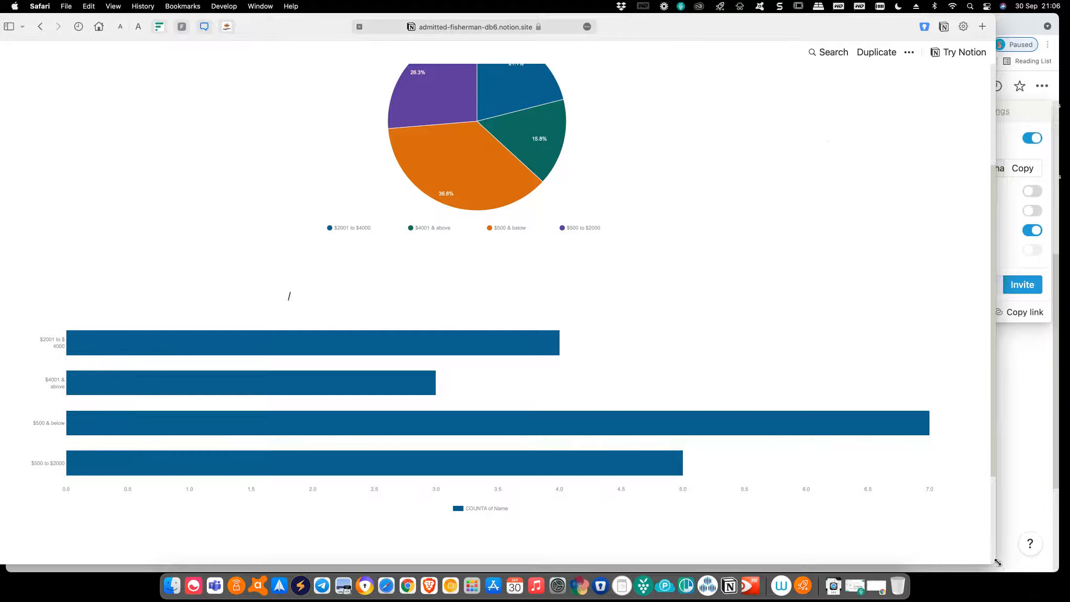
pyautogui.moveTo(973, 566); pyautogui.dragTo(615, 570)
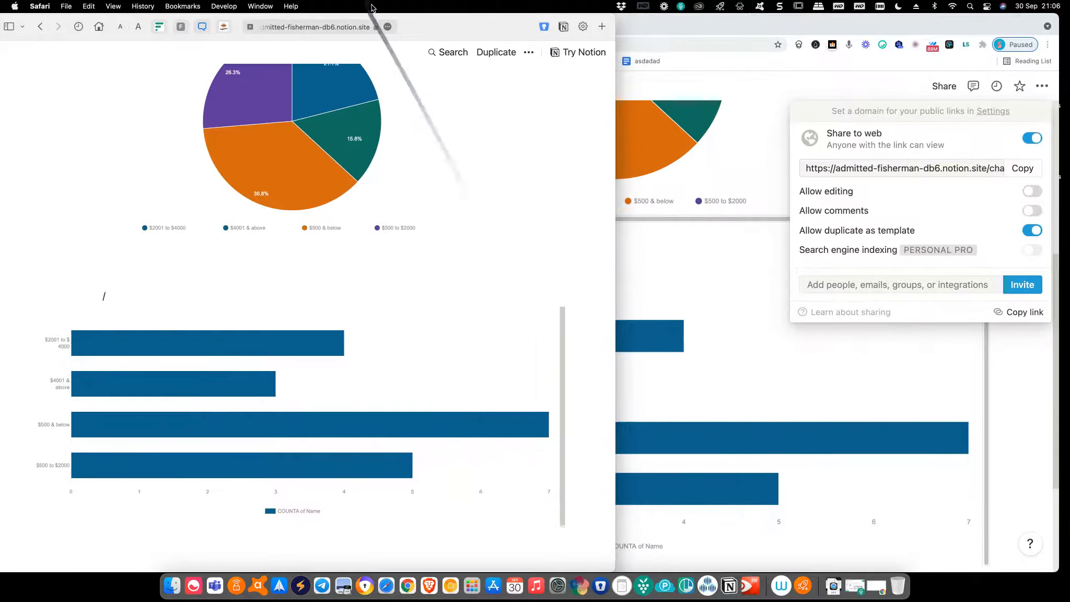
pyautogui.moveTo(460, 41)
pyautogui.mouseDown()
pyautogui.moveTo(552, 32)
pyautogui.moveTo(533, 29)
pyautogui.mouseUp()
pyautogui.click(863, 351)
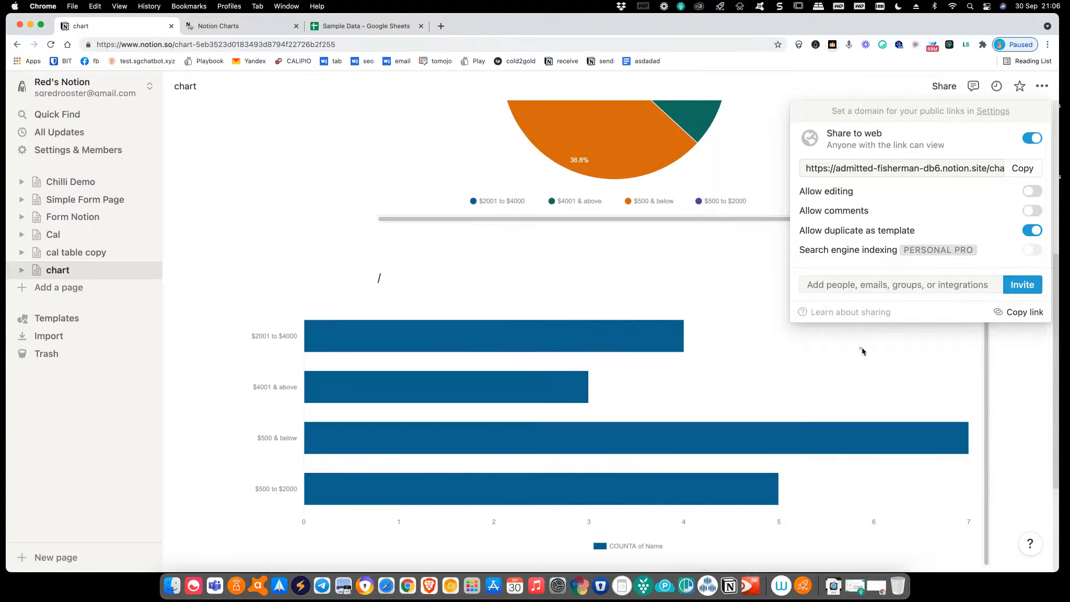
pyautogui.click(791, 365)
pyautogui.moveTo(814, 27); pyautogui.dragTo(743, 26)
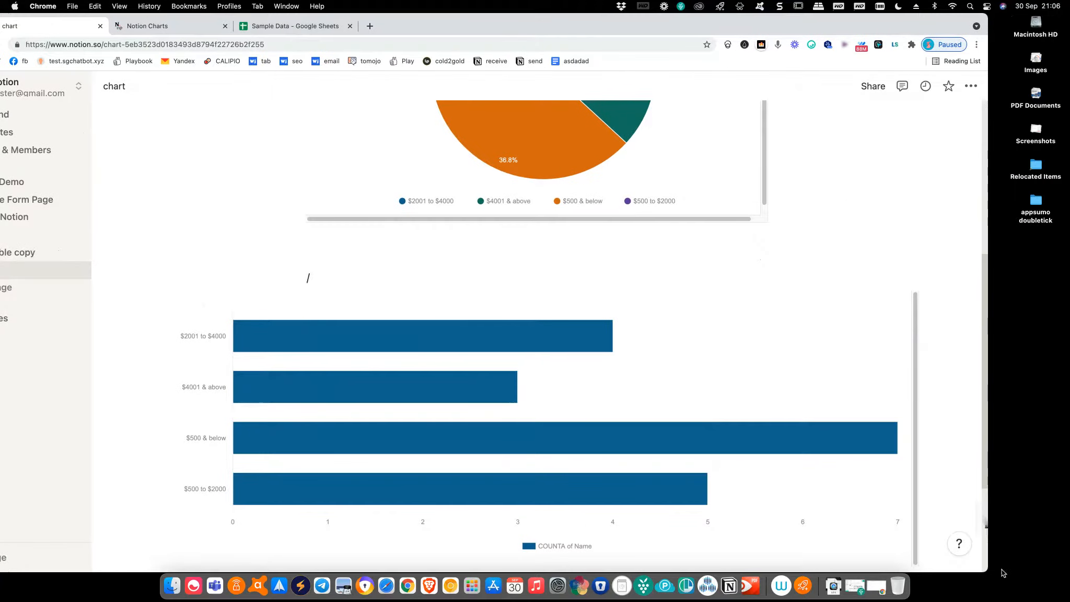
pyautogui.moveTo(986, 569); pyautogui.dragTo(626, 569)
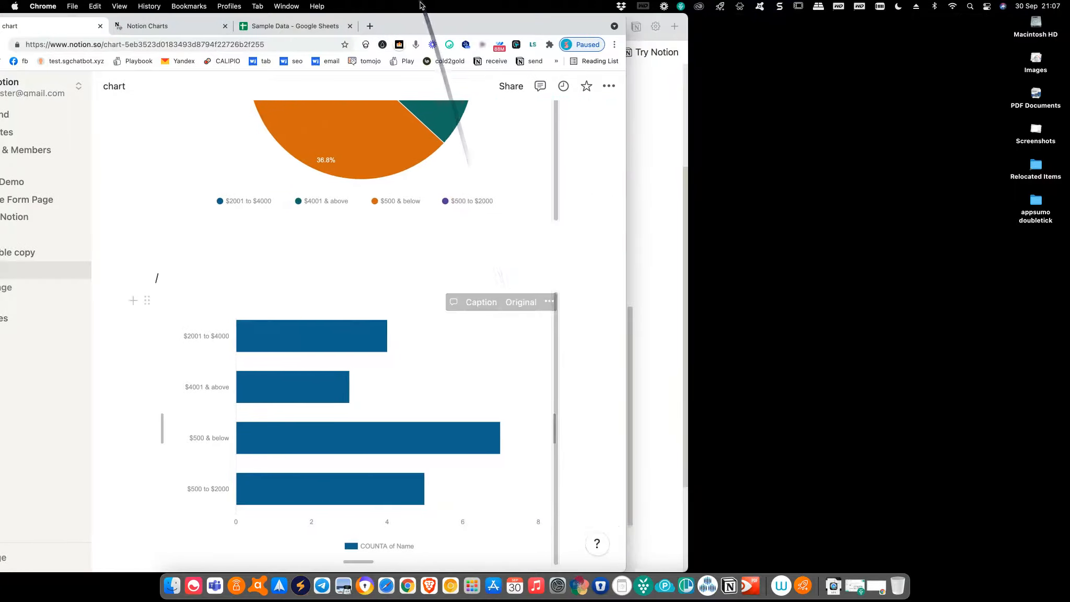
pyautogui.moveTo(417, 27); pyautogui.dragTo(359, 27)
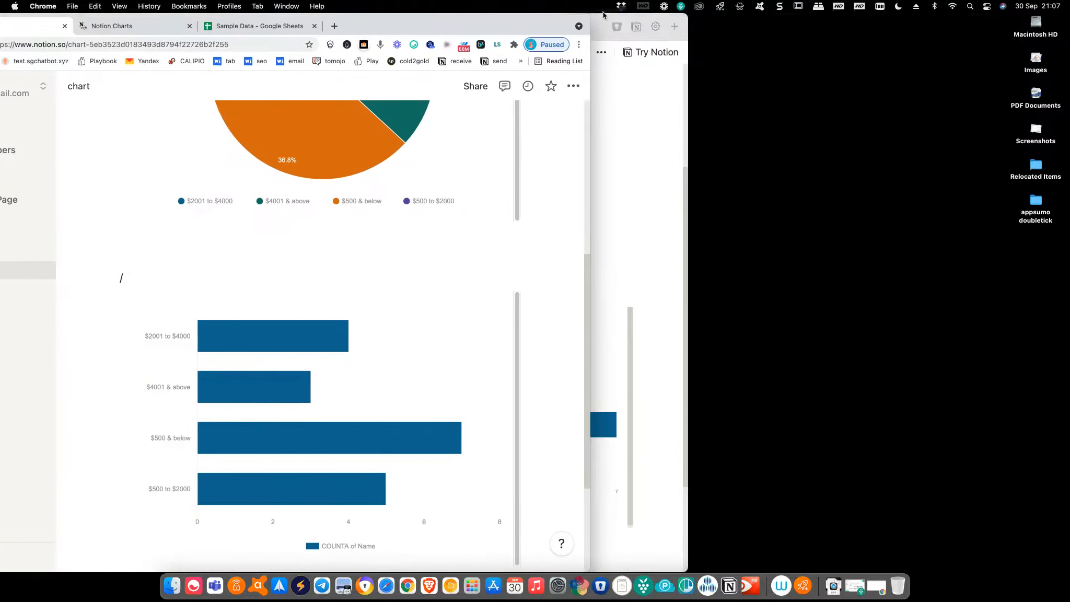
pyautogui.click(599, 28)
pyautogui.moveTo(599, 28); pyautogui.dragTo(1068, 28)
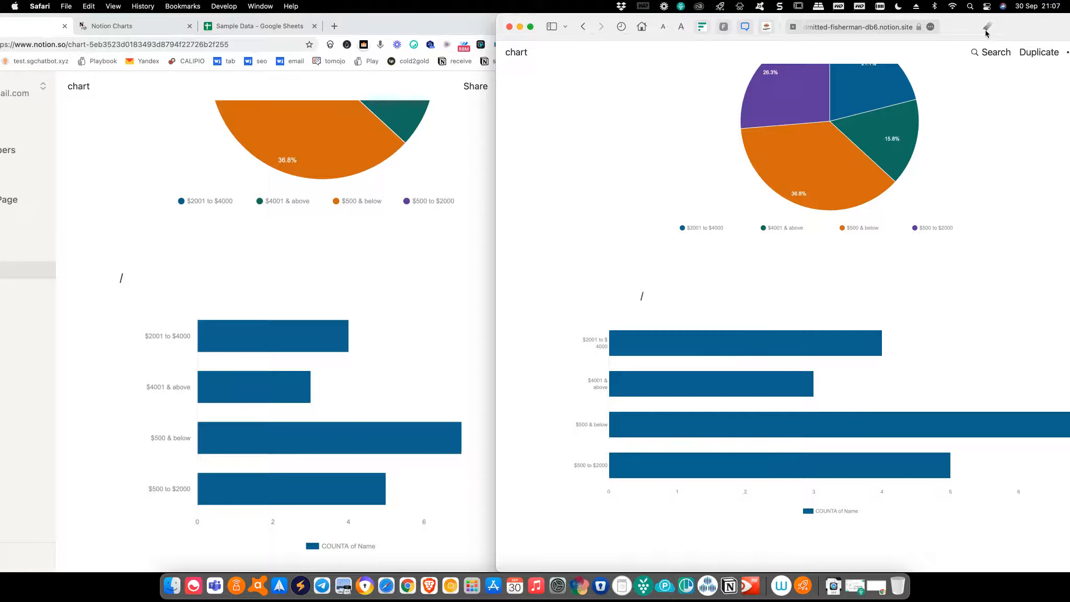
pyautogui.moveTo(986, 33); pyautogui.dragTo(1065, 32)
pyautogui.moveTo(447, 26)
pyautogui.mouseDown()
pyautogui.moveTo(386, 26)
pyautogui.moveTo(426, 26)
pyautogui.mouseUp()
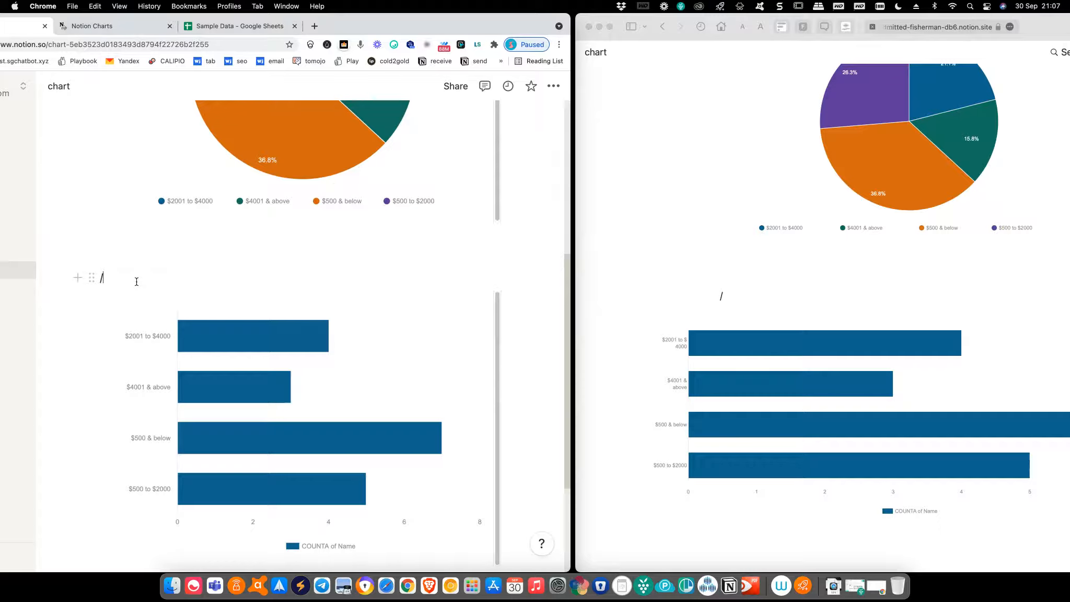
# Swap the stray '/' between the charts for 'Hello, can you check if this is correct?'
pyautogui.press('BackSpace')
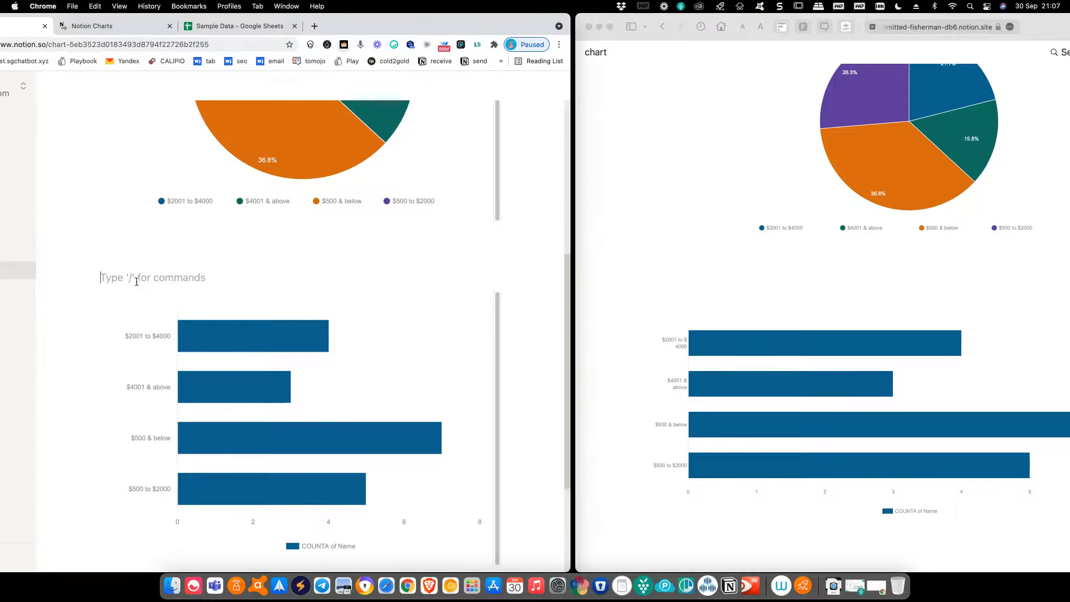
pyautogui.write('Hello, can you check if this is correct?')
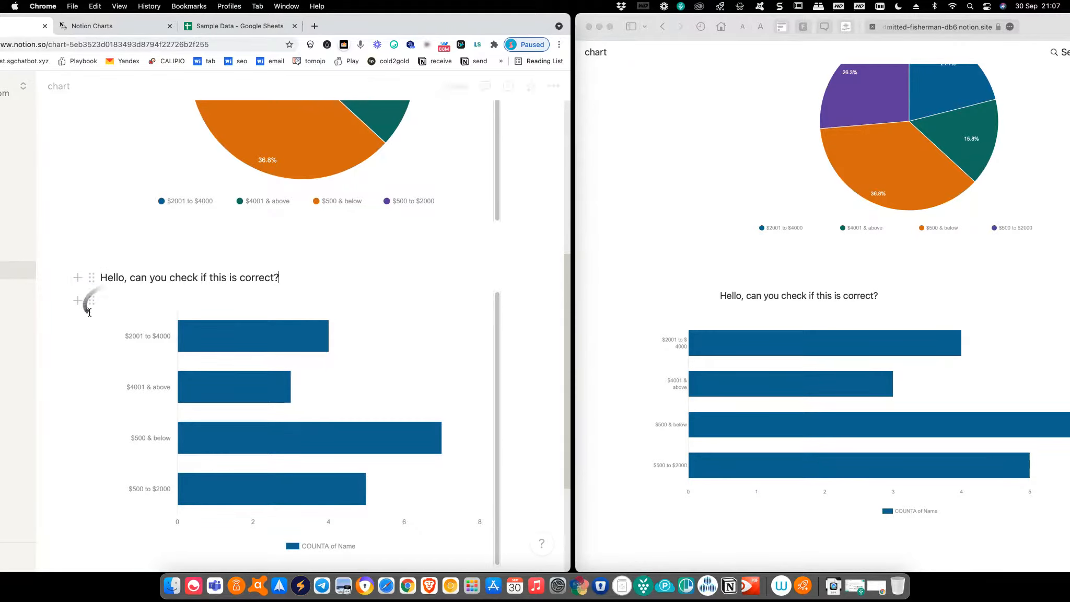
pyautogui.scroll(5, 293, 261)
pyautogui.scroll(1, 459, 215)
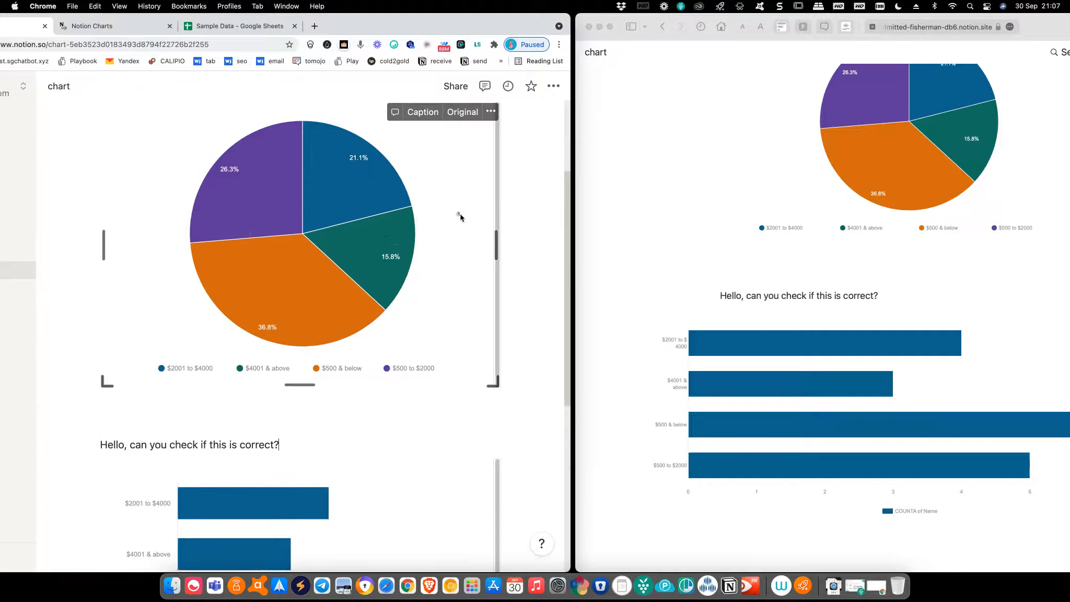
pyautogui.scroll(3, 826, 280)
pyautogui.scroll(3, 829, 281)
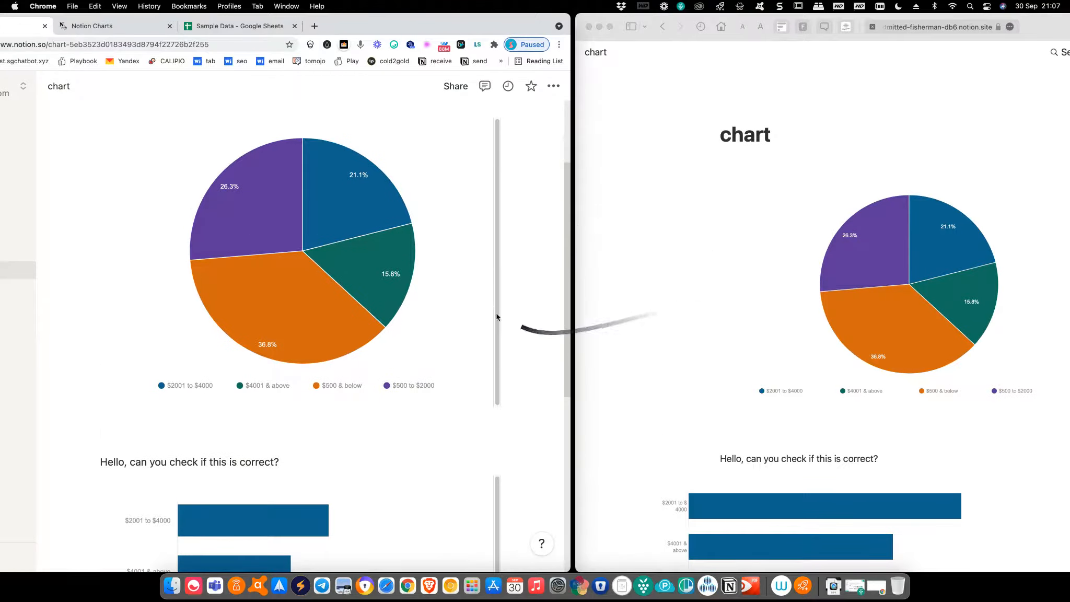
pyautogui.scroll(1, 462, 303)
pyautogui.click(539, 289)
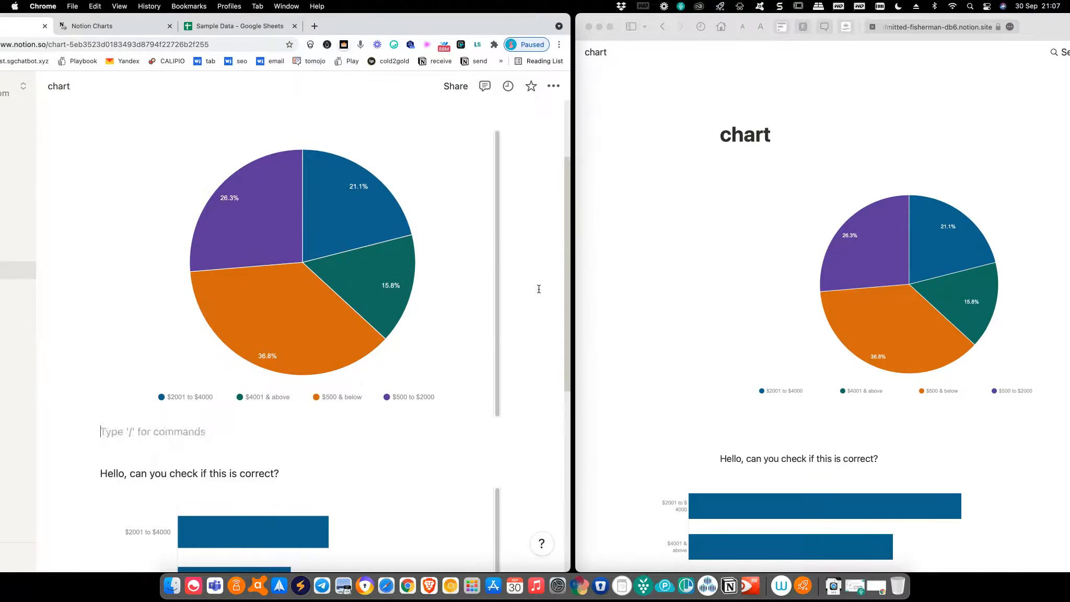